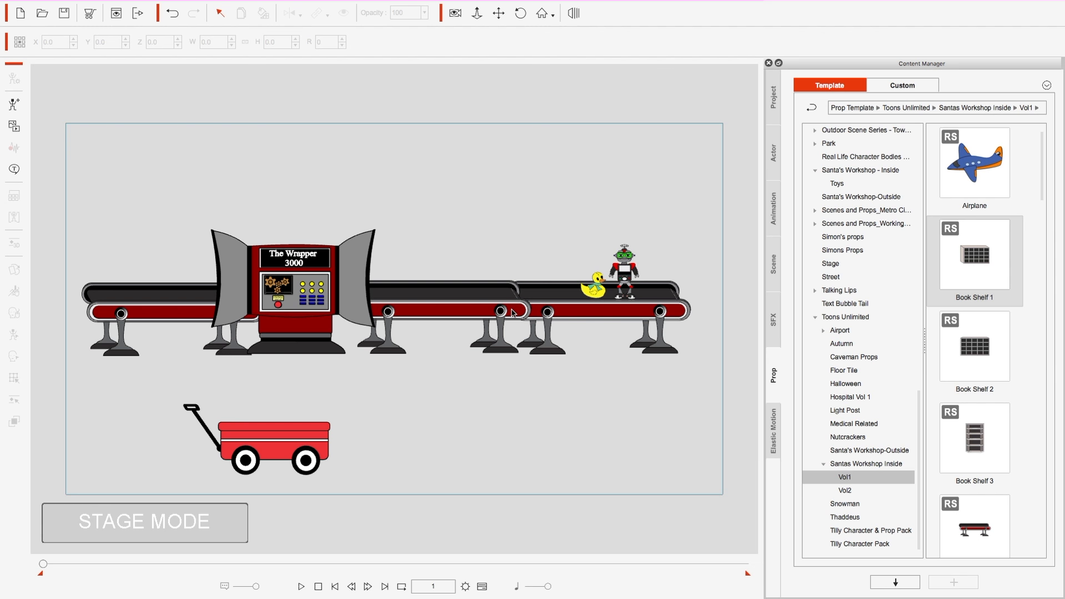
Move the red wagon to below the middle of the conveyor and shrink it to about 59 wide by 61 high.
left_click(289, 433)
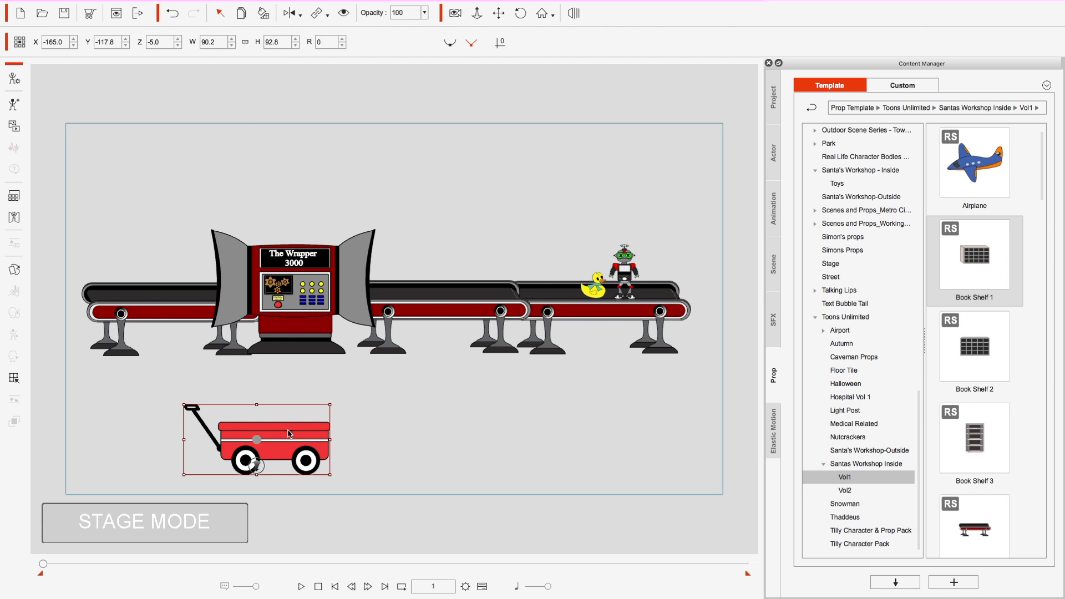
left_click_drag(288, 430, 383, 423)
left_click_drag(530, 419, 424, 419)
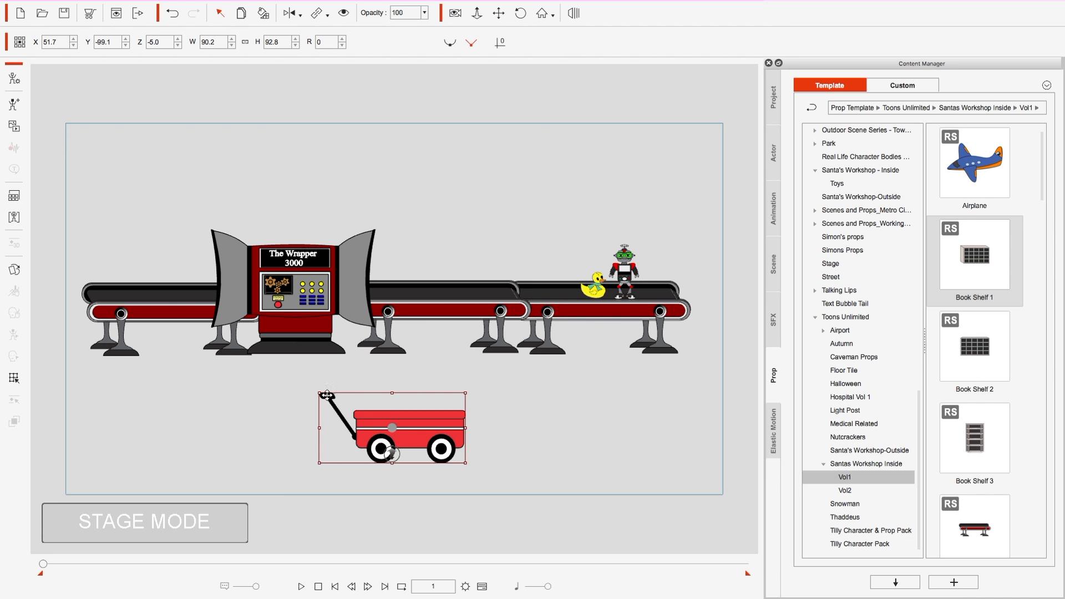
left_click_drag(318, 392, 343, 405)
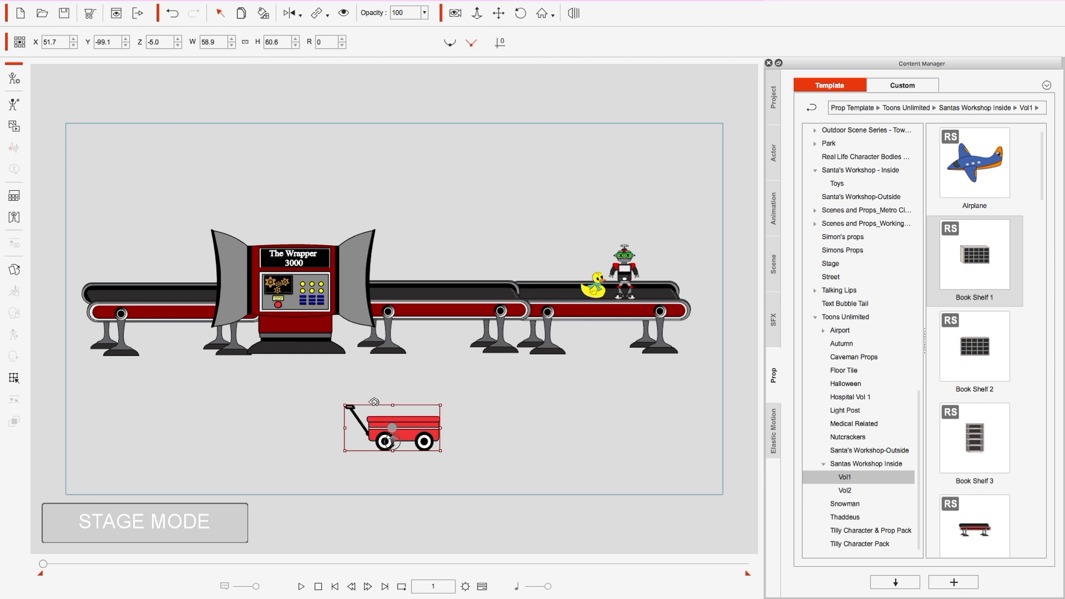
Delete the red wagon and place the Airplane prop beside the robot on the conveyor belt, scaled to about 27.5.
key("Delete")
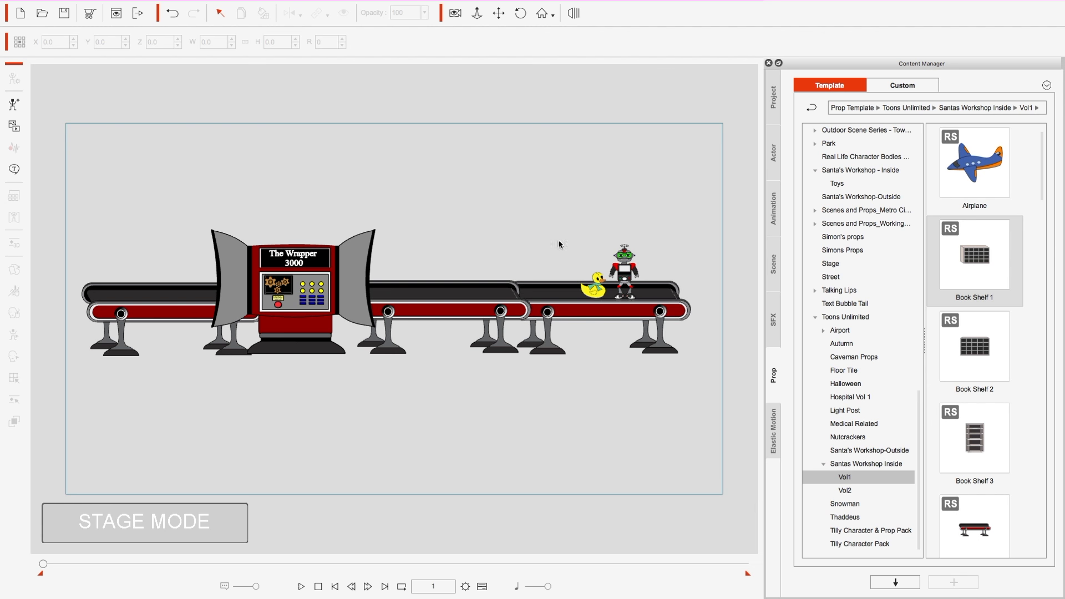
left_click_drag(974, 161, 632, 170)
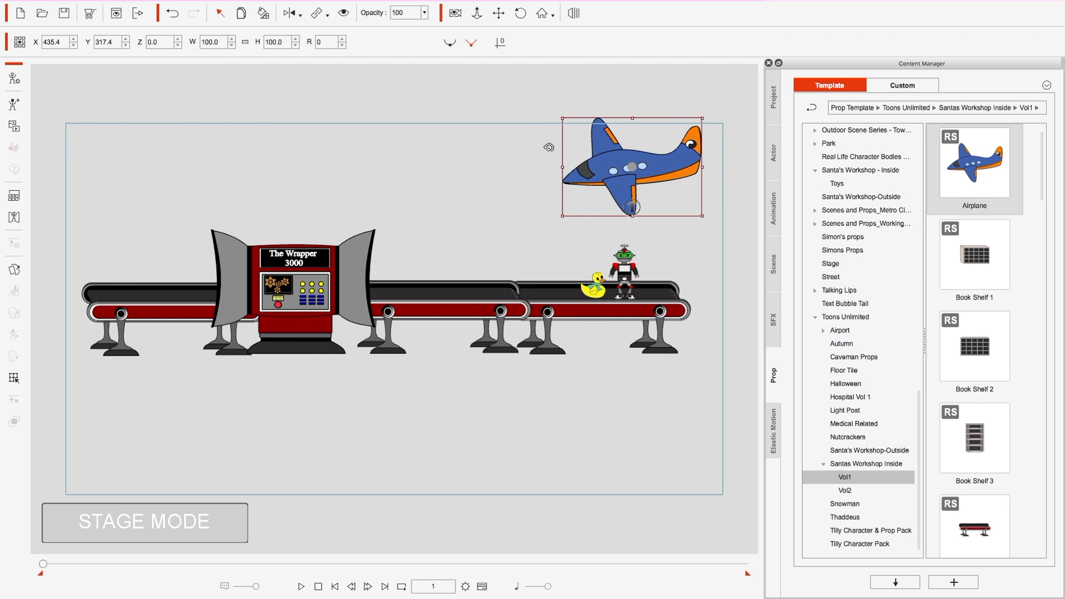
left_click_drag(562, 118, 672, 282)
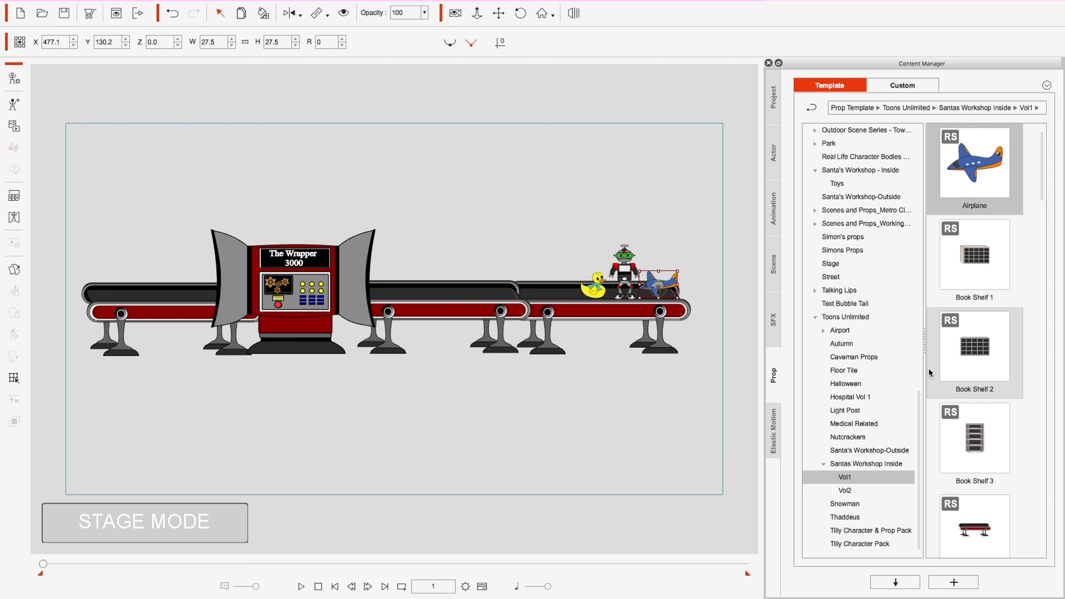
Add the Present 2, Present 3 and Present 4 props to the stage above the conveyor.
left_click_drag(1040, 200, 1053, 368)
left_click_drag(974, 252, 429, 150)
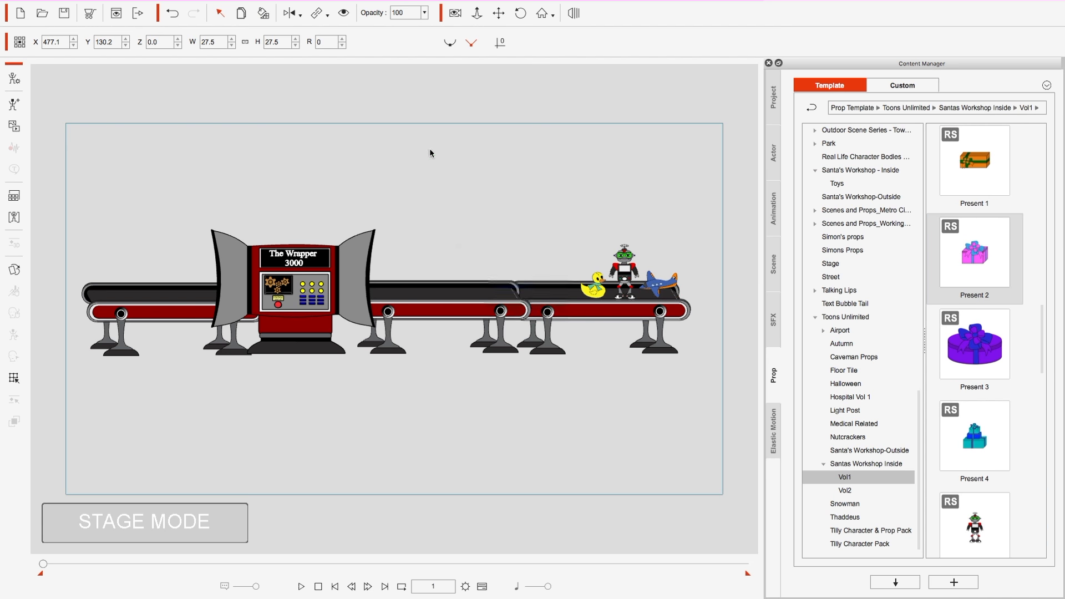
left_click_drag(961, 367, 497, 137)
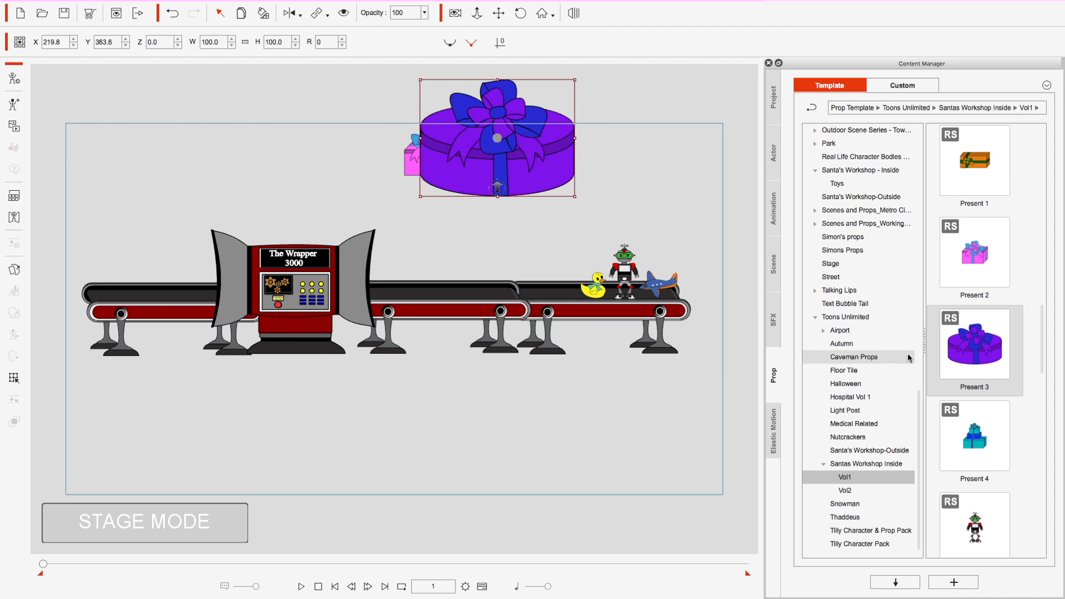
left_click_drag(975, 442, 613, 155)
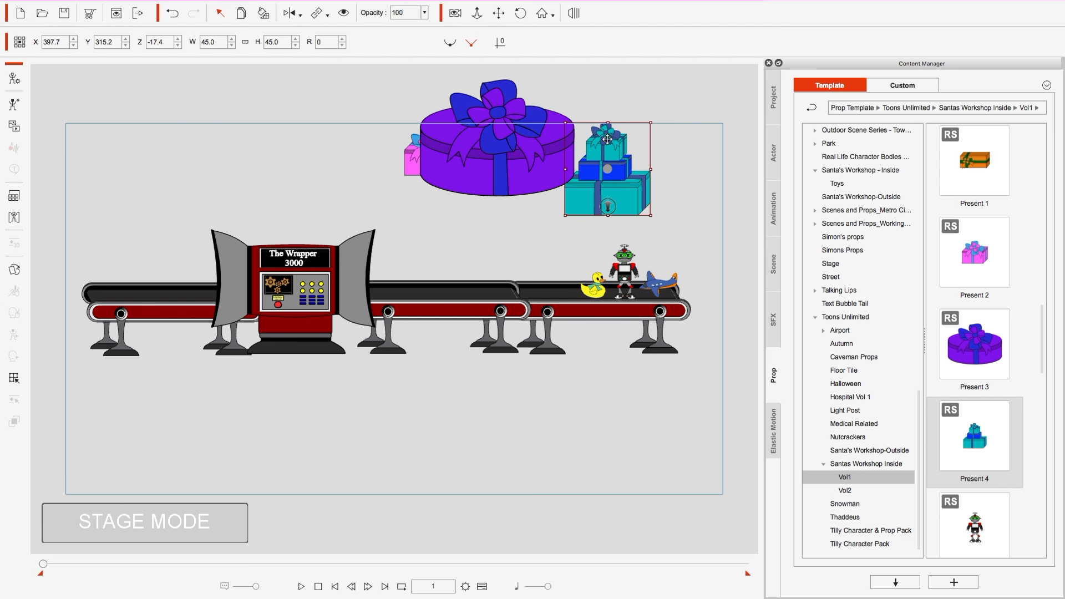
Scale the teal present stack to about 24, set its Z to 0, and set it on the belt beside the wrapper machine.
left_click_drag(643, 122, 422, 250)
left_click(162, 43)
type("0")
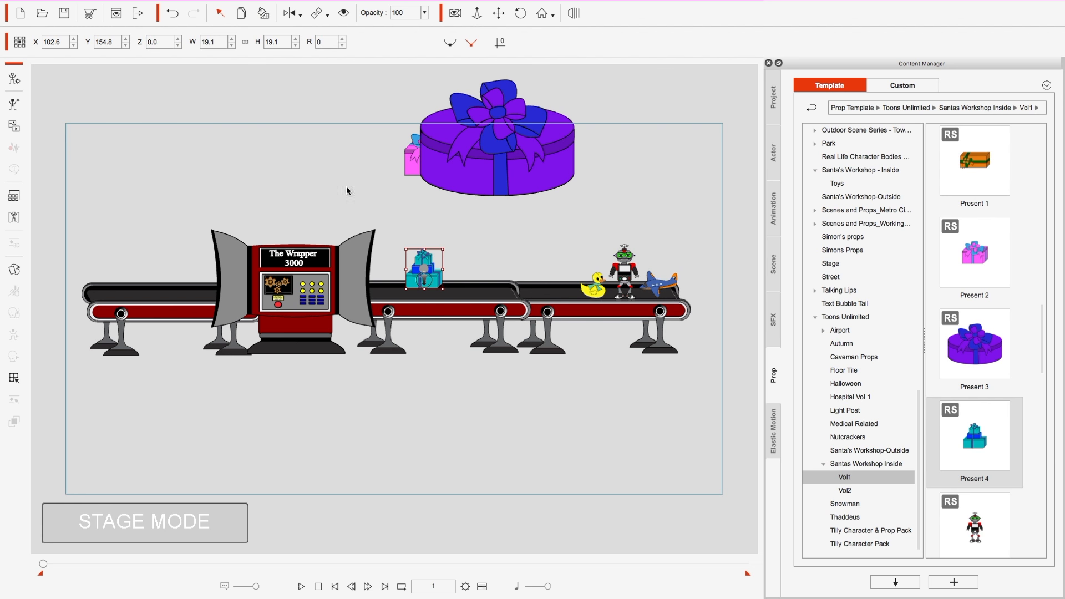
mouse_move(423, 261)
left_mouse_down()
mouse_move(423, 270)
mouse_move(450, 248)
mouse_move(414, 258)
left_mouse_up()
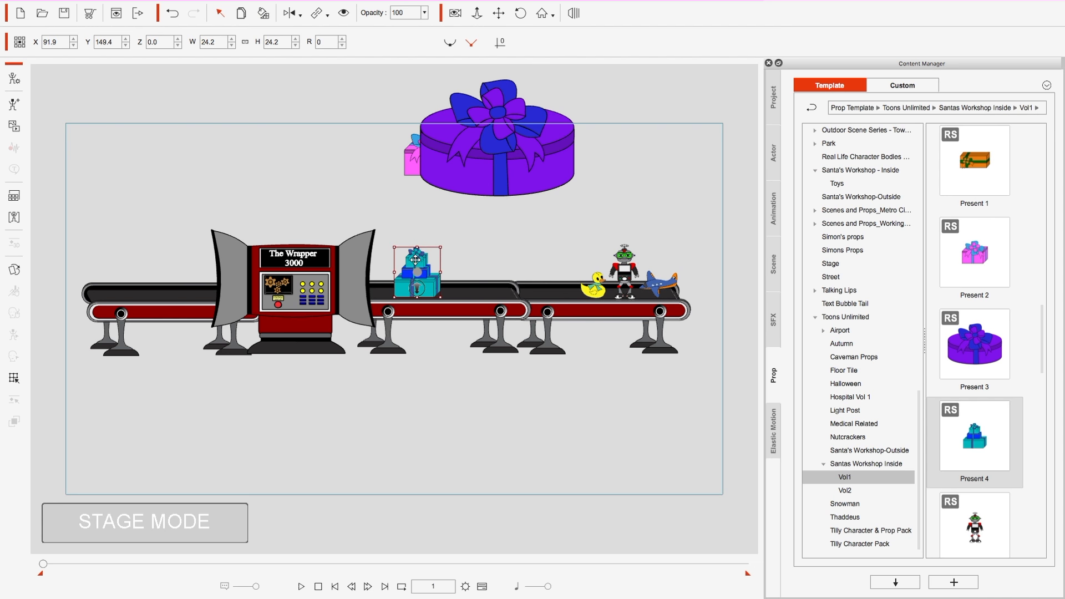
Scale the purple present to about 28 and the pink one to about 33.5 with Z 0, placing both on the belt at the teal stack.
left_click(476, 167)
left_click_drag(420, 78, 404, 276)
left_click(416, 160)
left_click_drag(403, 127, 410, 135)
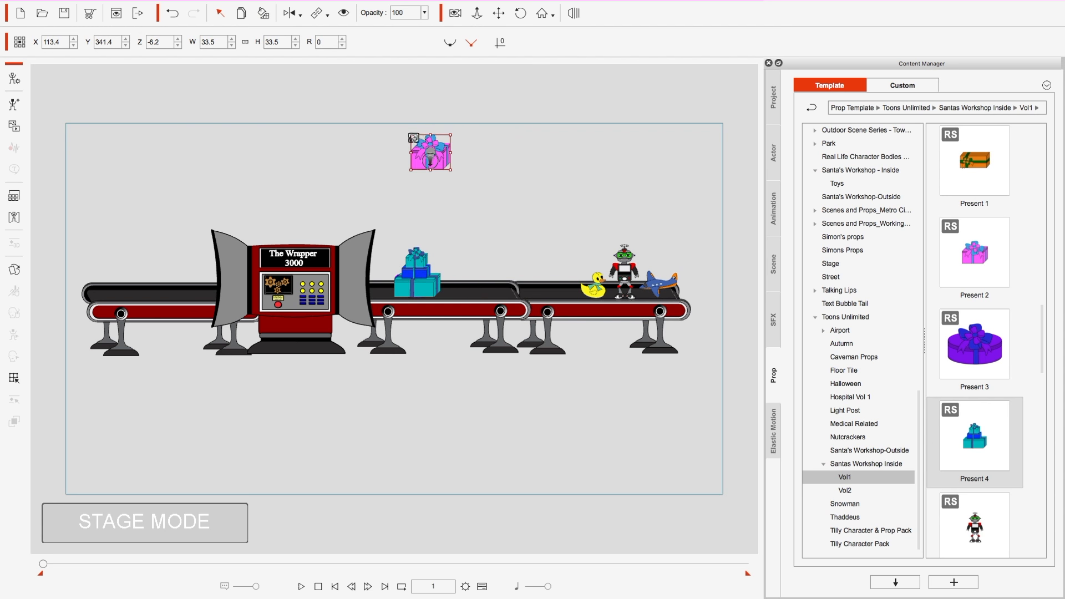
left_click_drag(165, 43, 102, 40)
key("Return")
left_click_drag(426, 167, 412, 270)
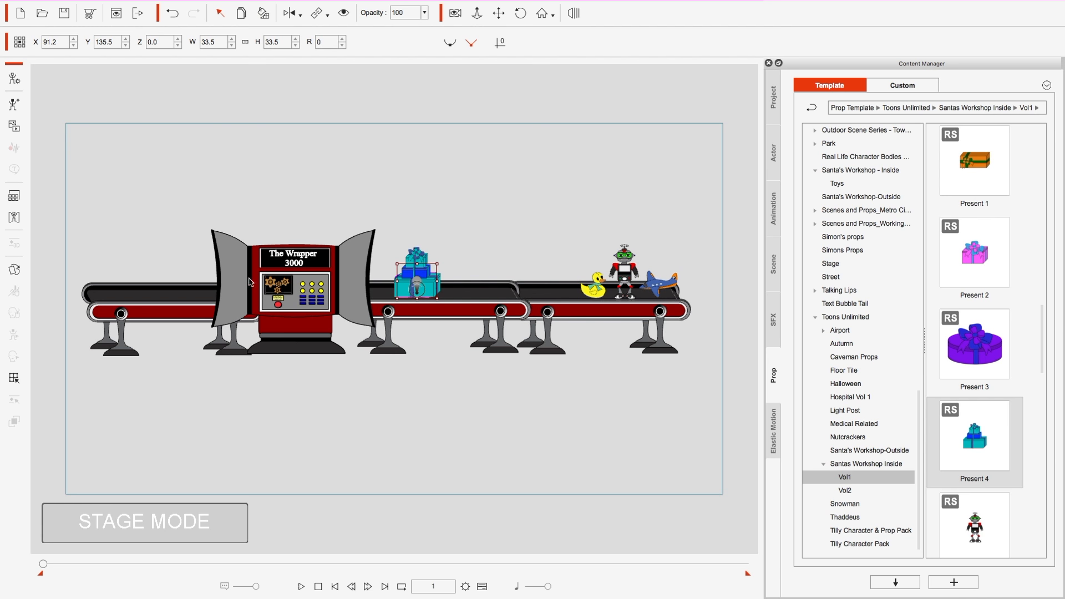
Lift the pink and teal presents above the belt and move the purple present behind the wrapper machine.
left_click_drag(415, 271, 383, 189)
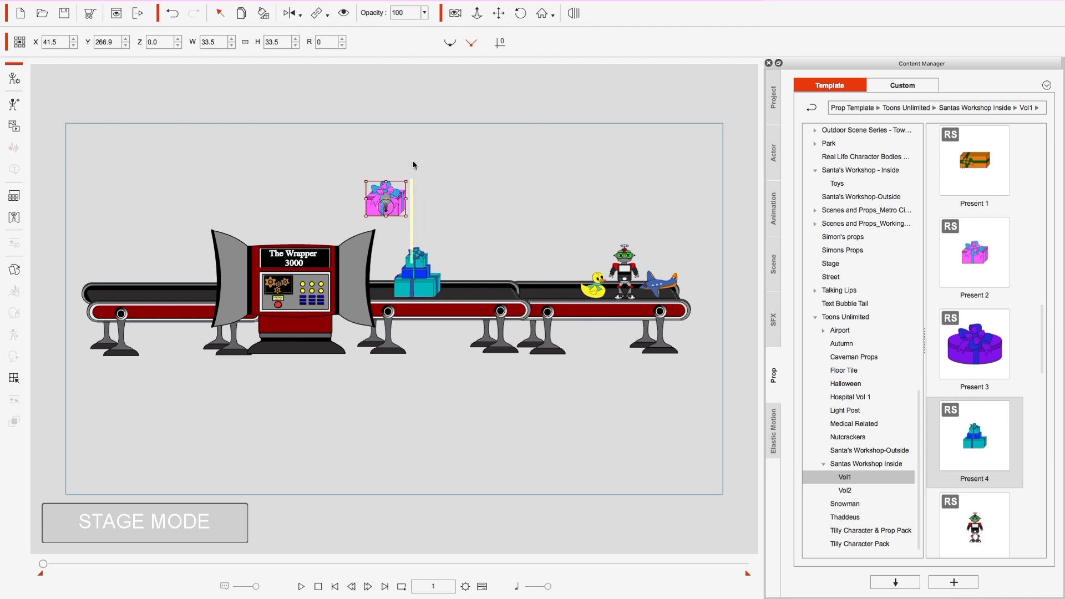
left_click(420, 263)
left_click_drag(420, 263, 435, 199)
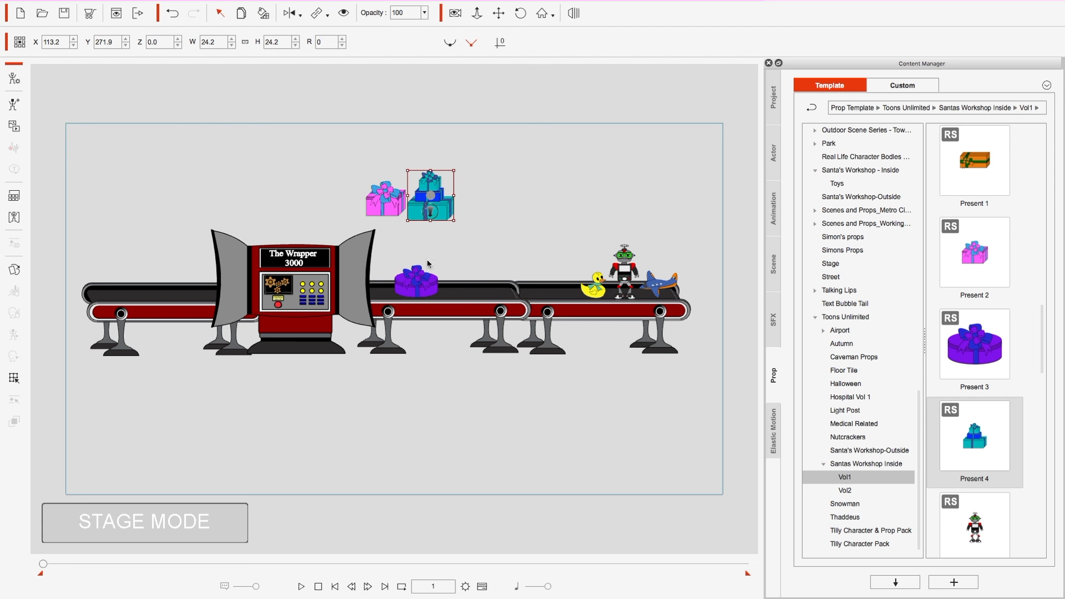
left_click(420, 275)
left_click_drag(419, 275, 266, 279)
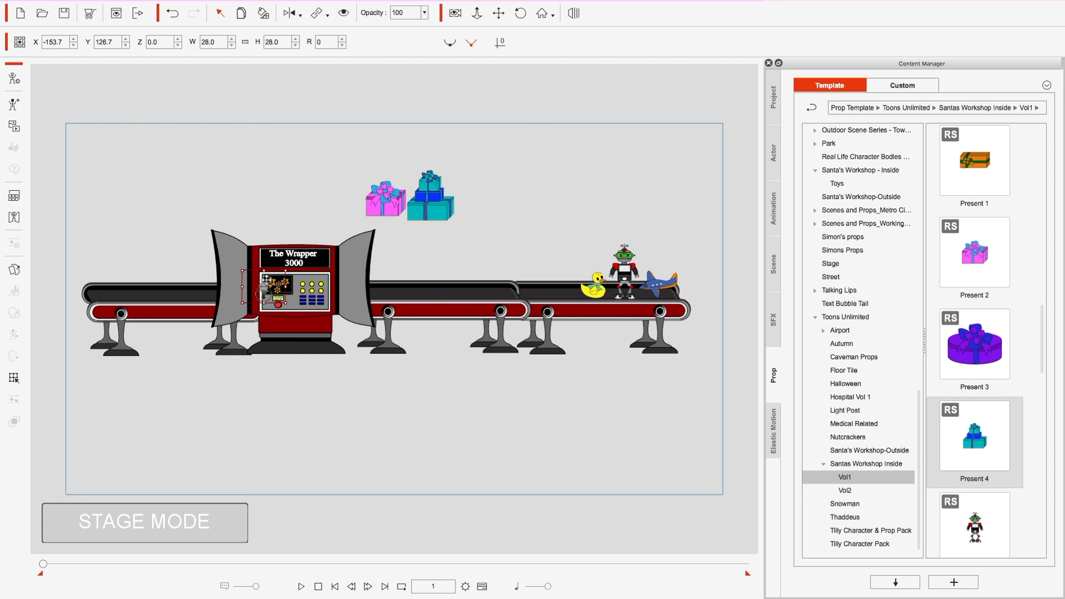
Lower the wrapper machine's opacity to 19.
left_click(292, 261)
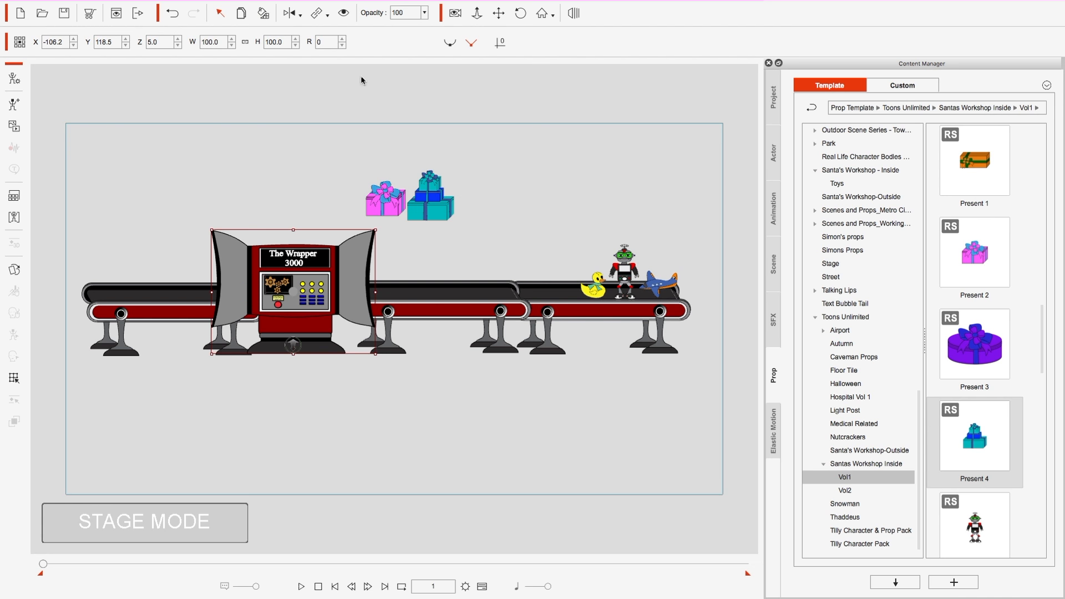
left_click(424, 12)
left_click_drag(431, 25, 402, 32)
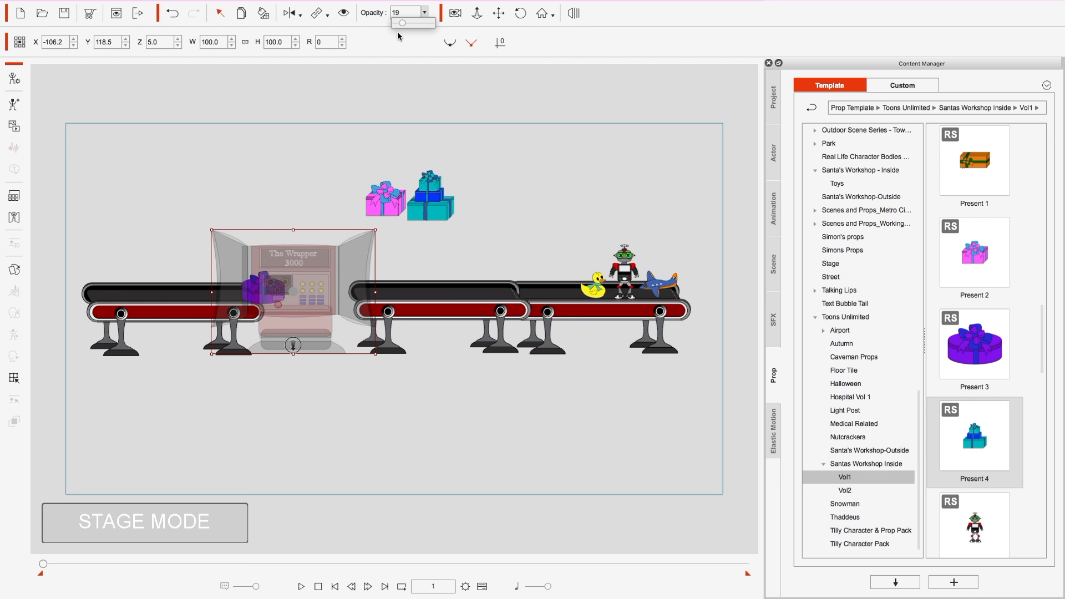
Move the pink present behind the wrapper machine, next to the purple present.
left_click(266, 285)
left_click(270, 180)
left_click_drag(392, 203, 310, 276)
left_click(264, 288)
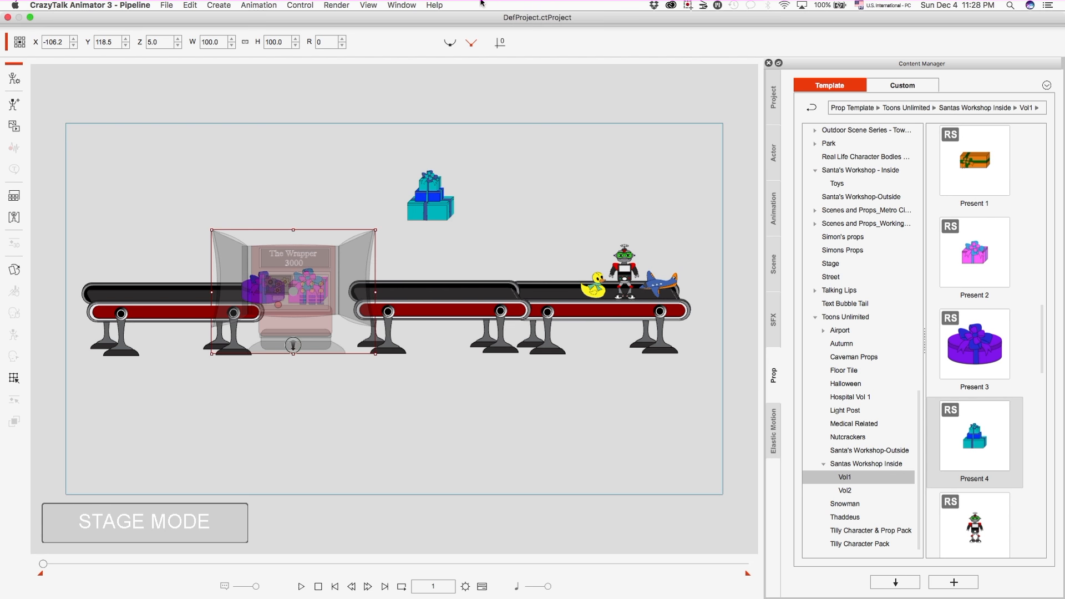
Show the Scene Manager and dock it together with the Content Manager.
left_click(401, 5)
left_click(439, 145)
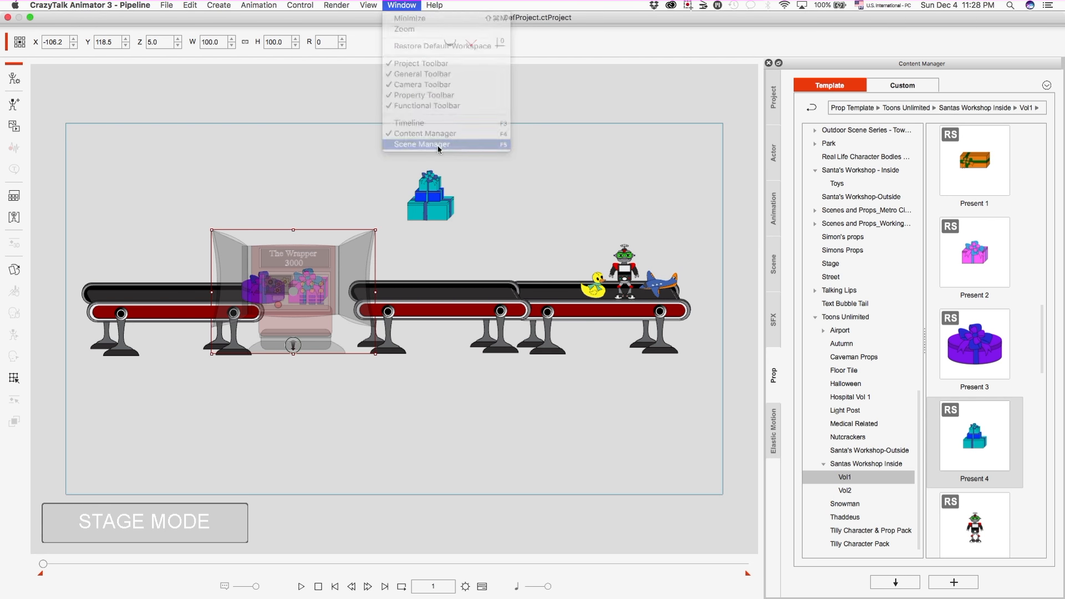
left_click(171, 485)
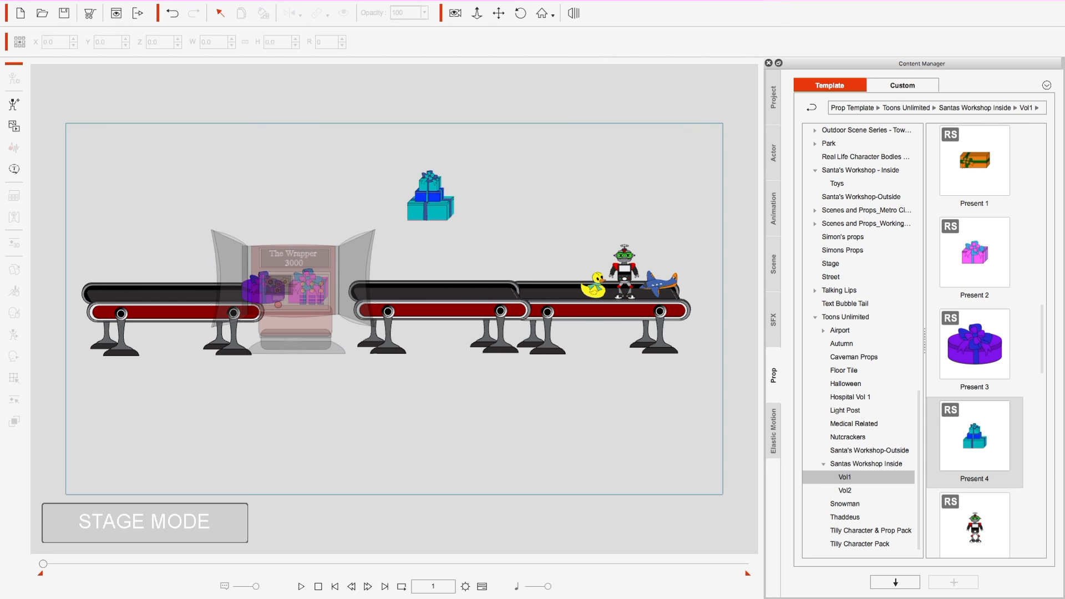
left_click_drag(564, 274, 914, 284)
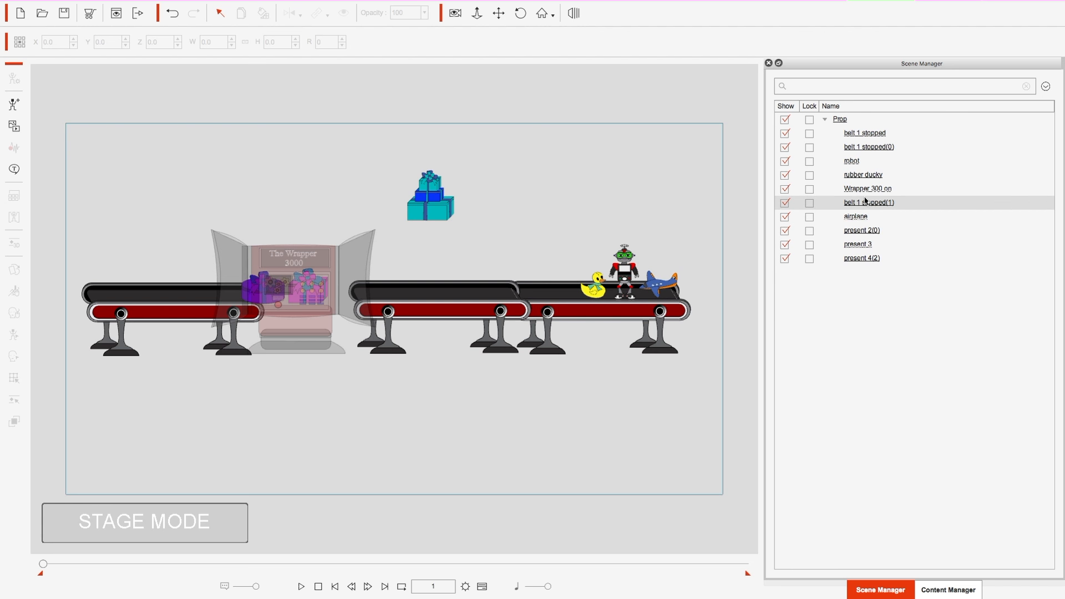
Select present 3 in the Scene Manager and move it to about X -188, at the inner end of the exit belt.
left_click(872, 232)
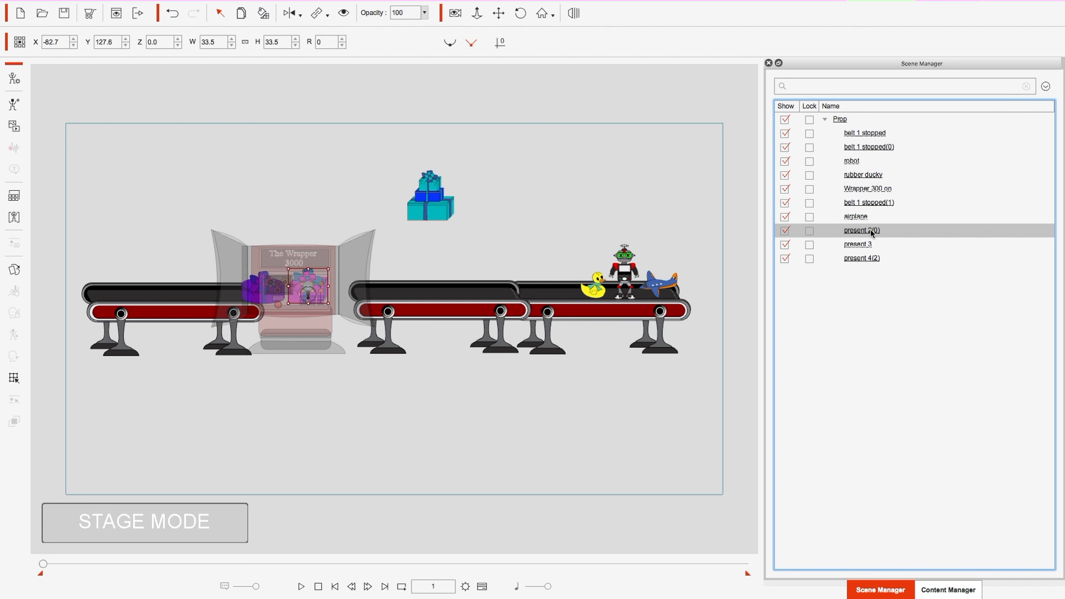
left_click(869, 259)
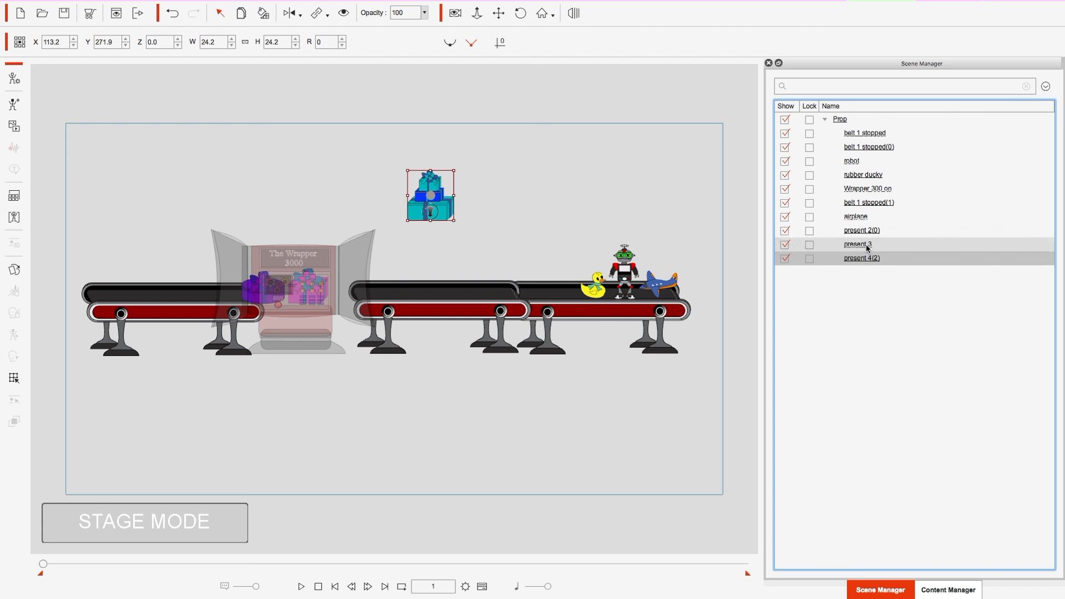
left_click(868, 245)
left_click_drag(256, 275, 234, 272)
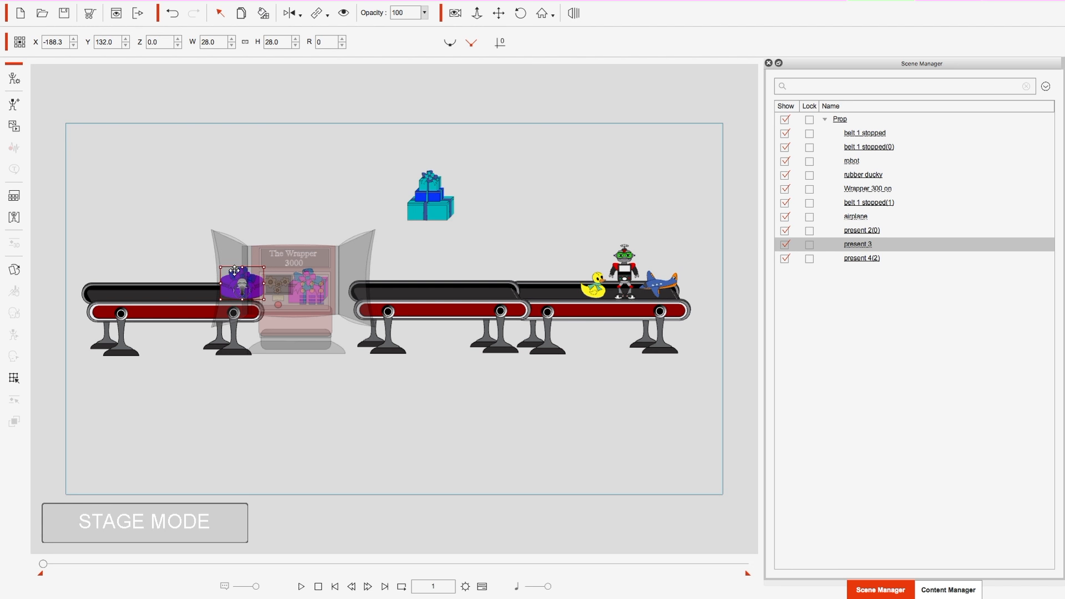
Move the pink present closer to the purple one behind the machine, to about X -115.5.
left_click(849, 259)
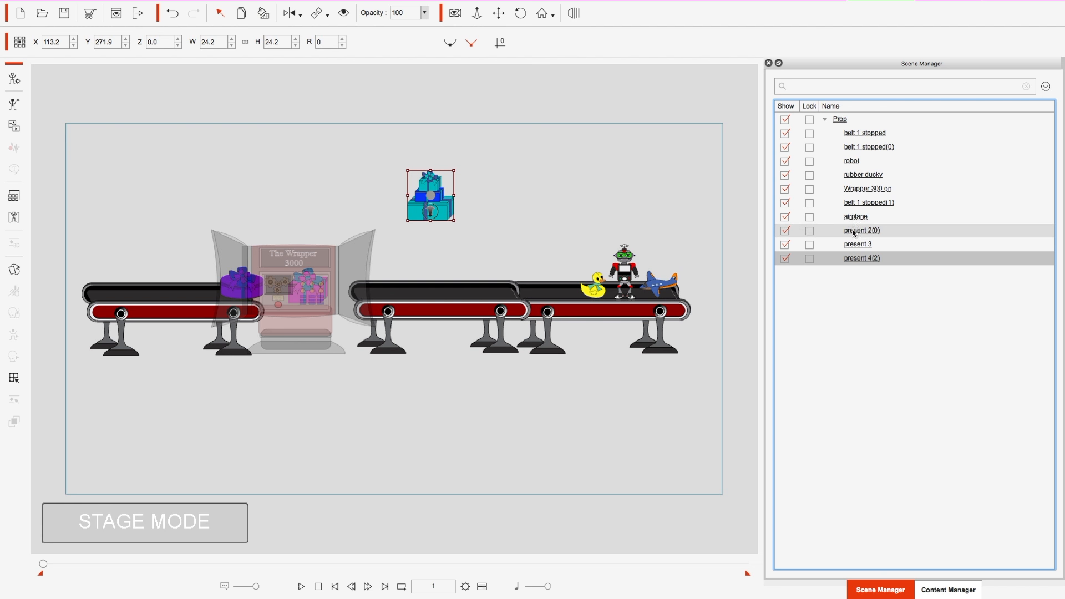
left_click(323, 272)
left_click_drag(323, 271, 299, 268)
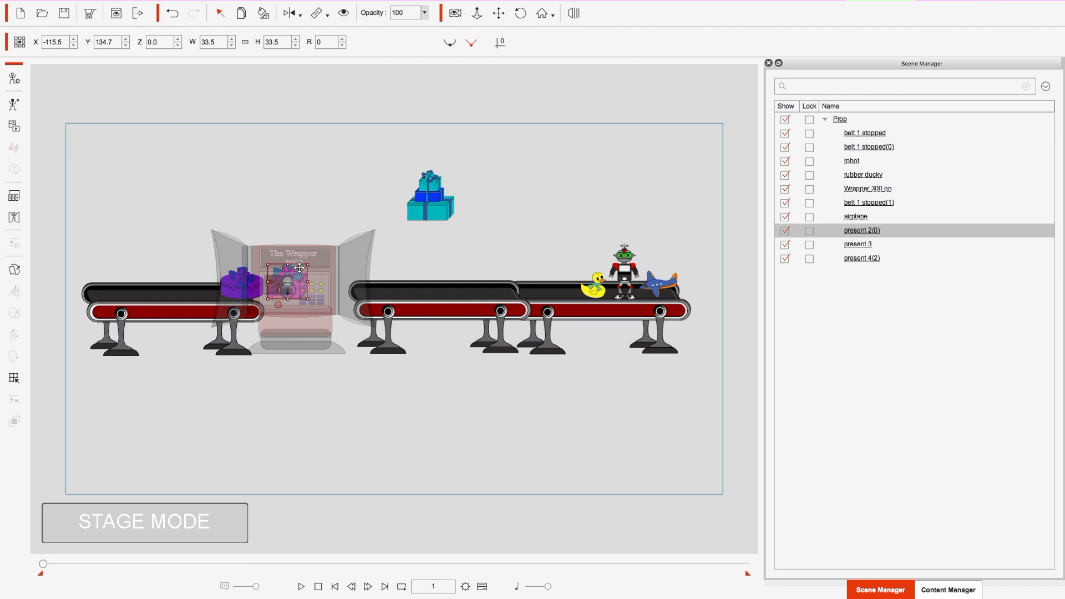
Move the teal present stack behind the wrapper machine at about X -41, beside the pink present, and clear the selection.
left_click(442, 191)
left_click_drag(442, 190, 341, 257)
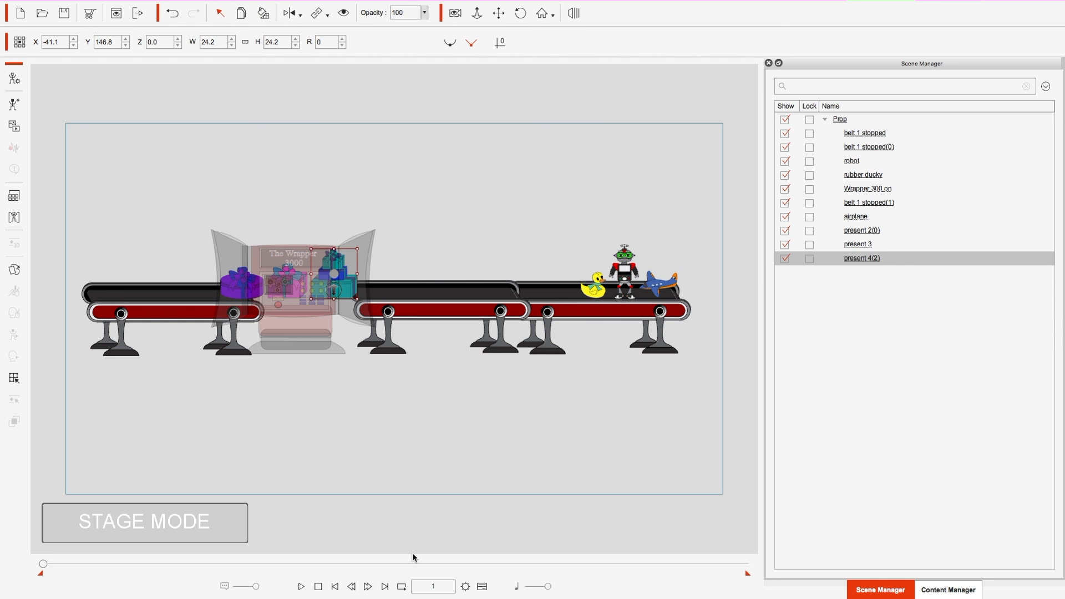
mouse_move(208, 596)
left_click(454, 409)
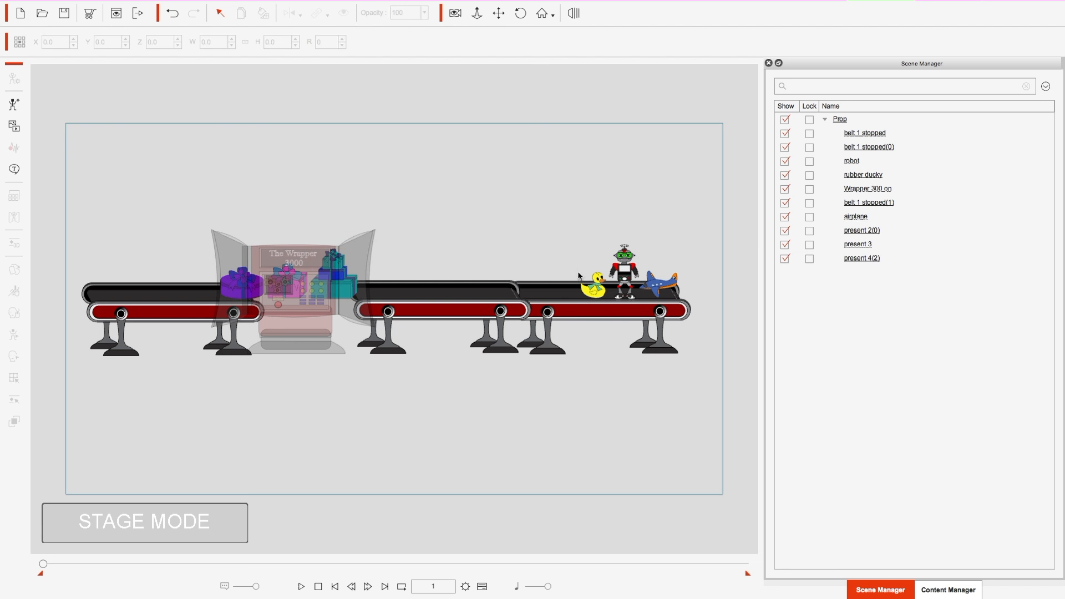
Remove the object animation from the robot.
left_click(599, 285)
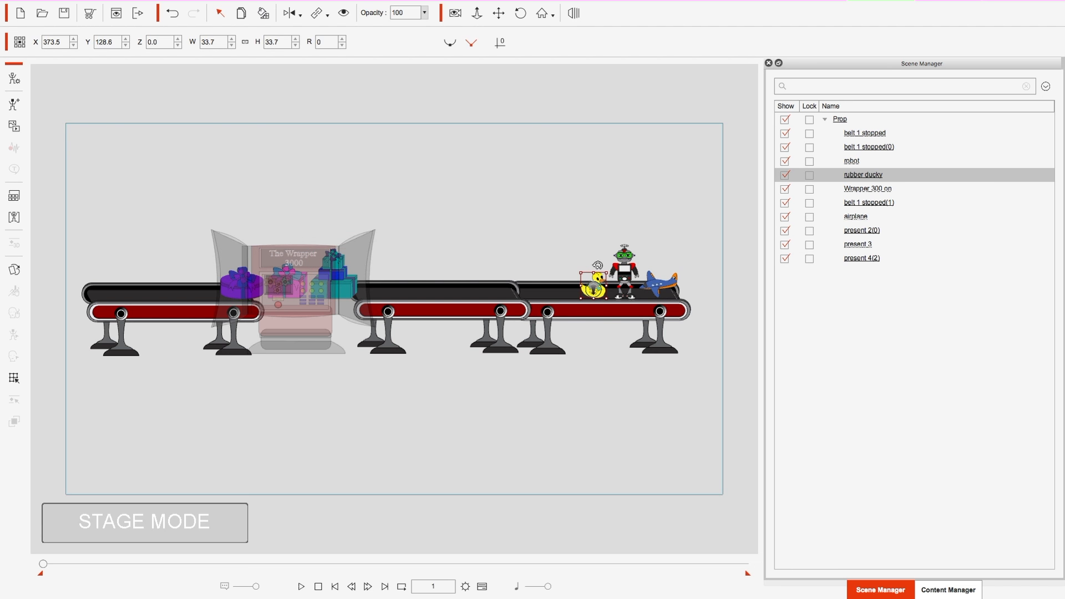
left_click(627, 254)
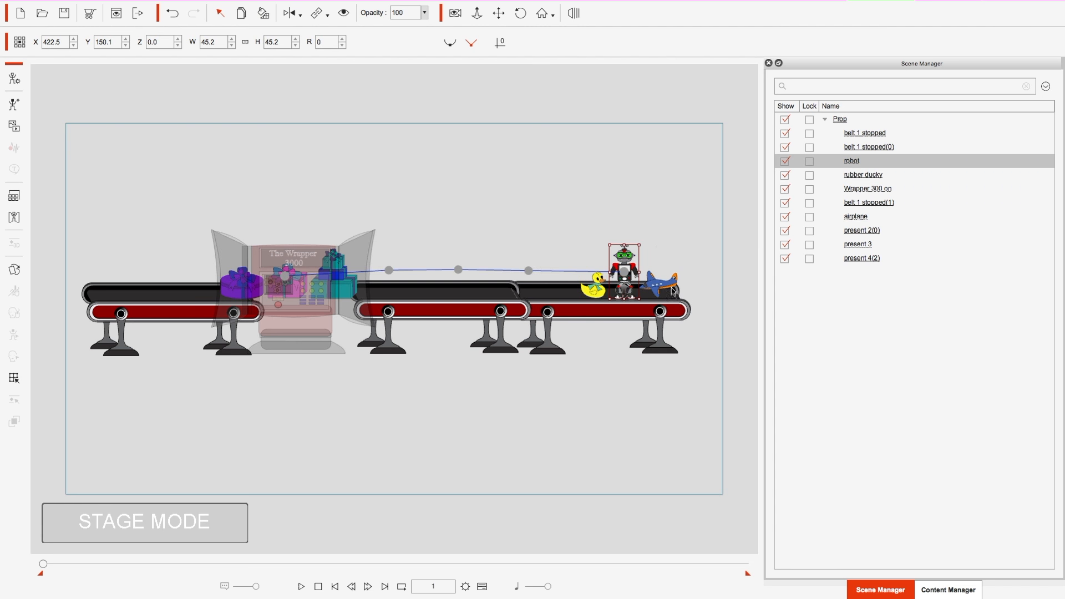
right_click(614, 257)
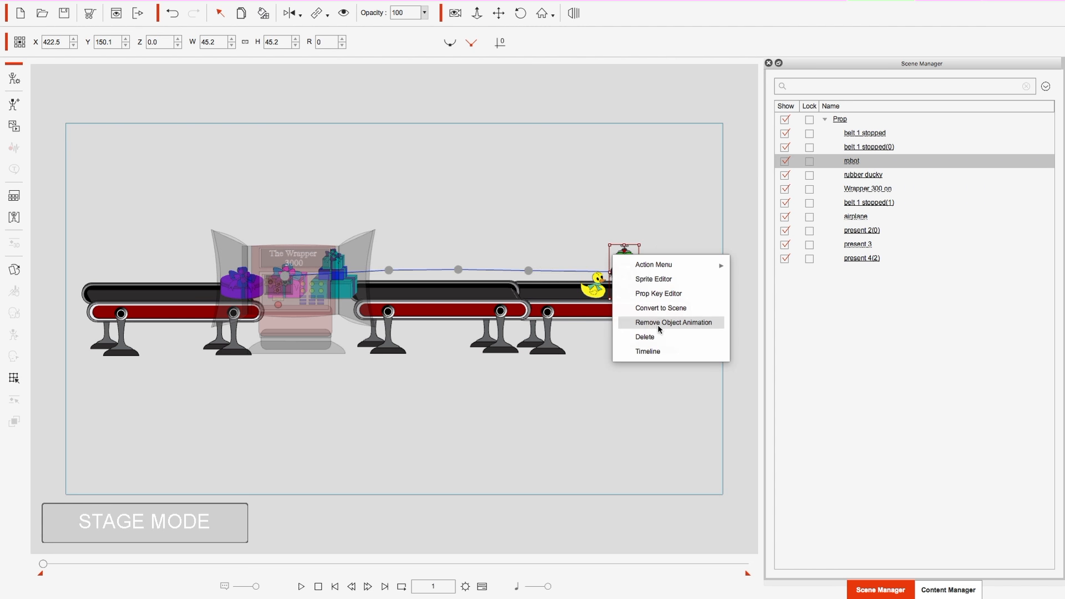
left_click(673, 319)
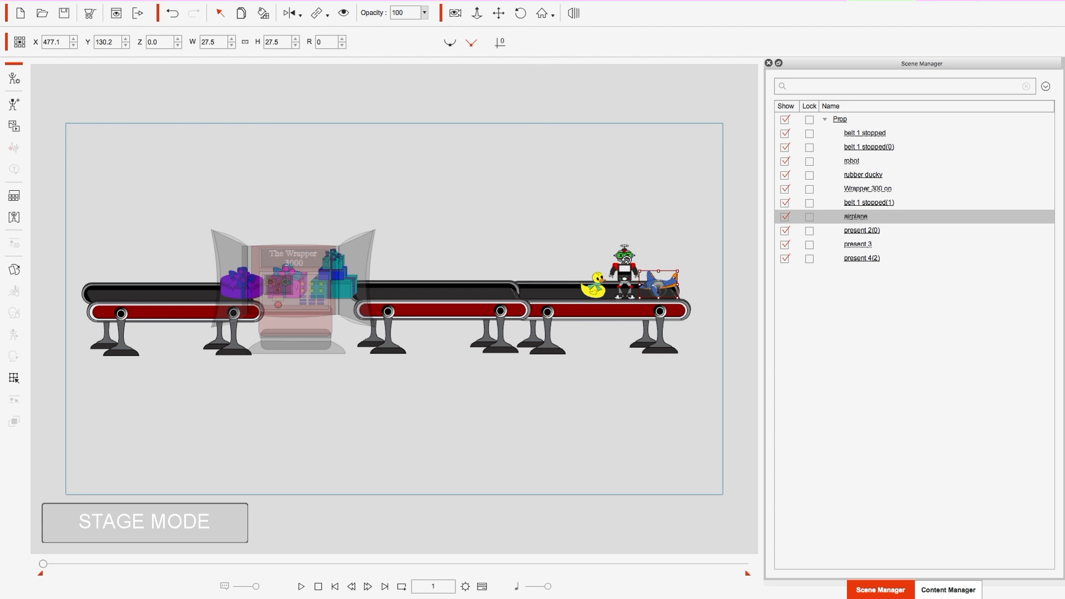
Undo the rubber ducky's small shift and select the robot, rubber ducky and airplane together.
left_click_drag(599, 281, 598, 277)
key("ctrl+z")
left_click(595, 279, "ctrl")
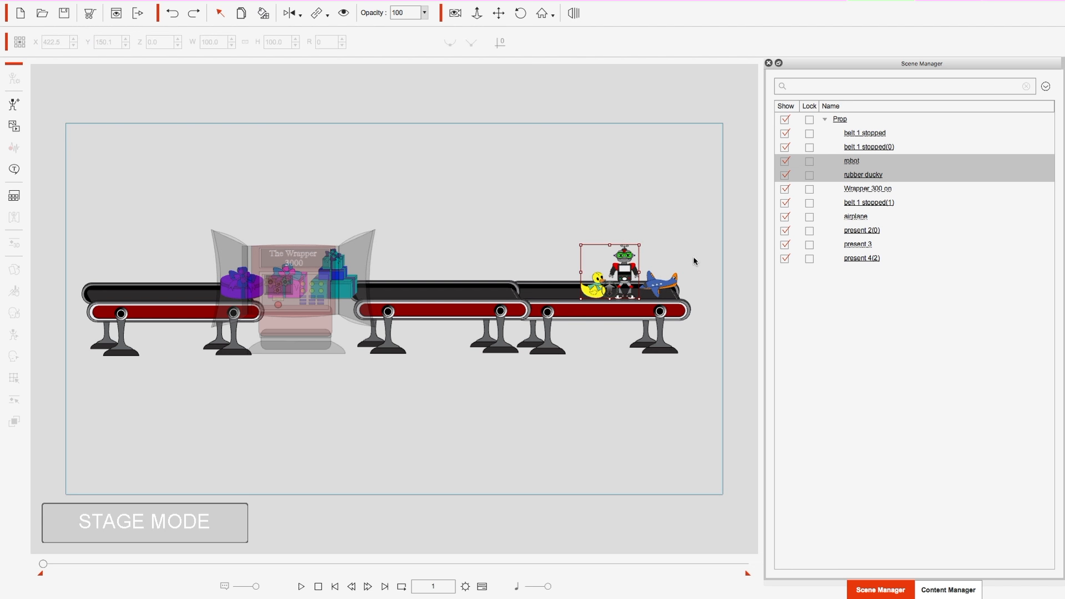
left_click(655, 279, "ctrl")
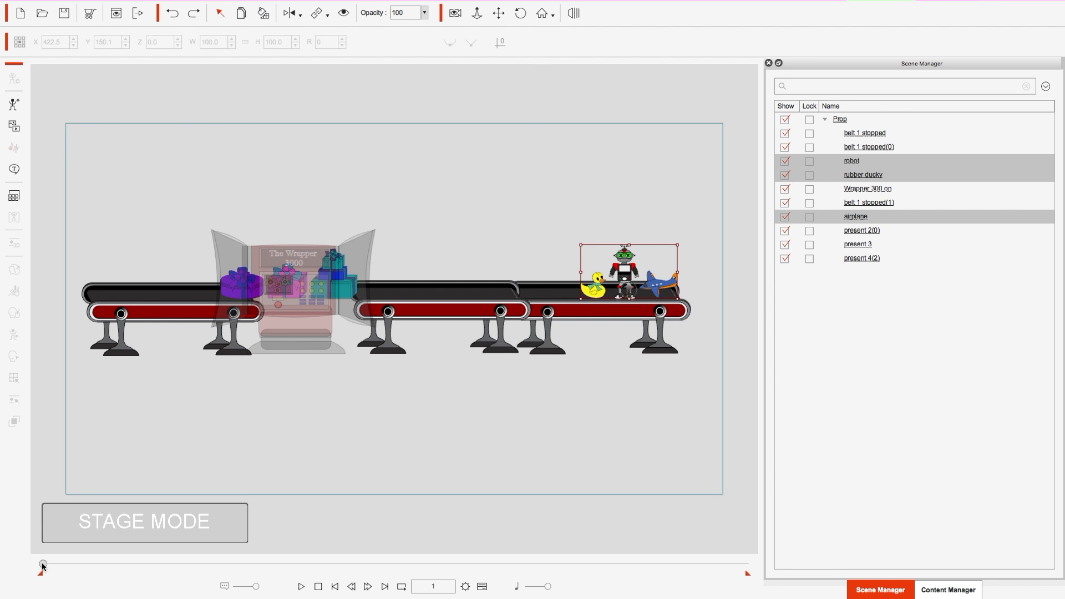
At frame 168, move the selected robot, rubber ducky and airplane together into the wrapper machine and clear the selection.
left_click_drag(44, 566, 98, 580)
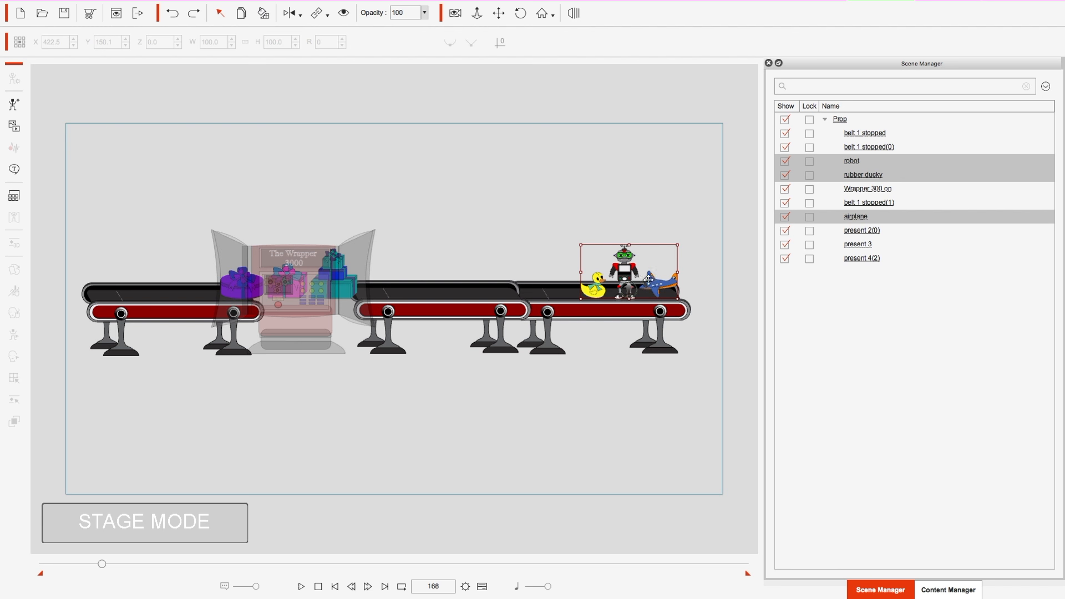
left_click_drag(655, 283, 324, 278)
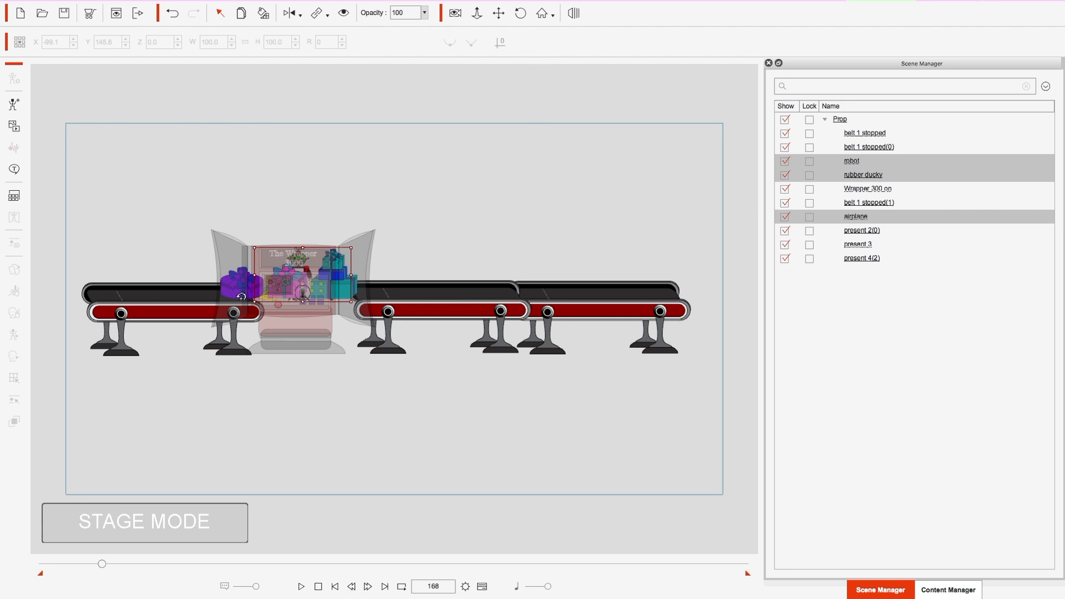
left_click(242, 278)
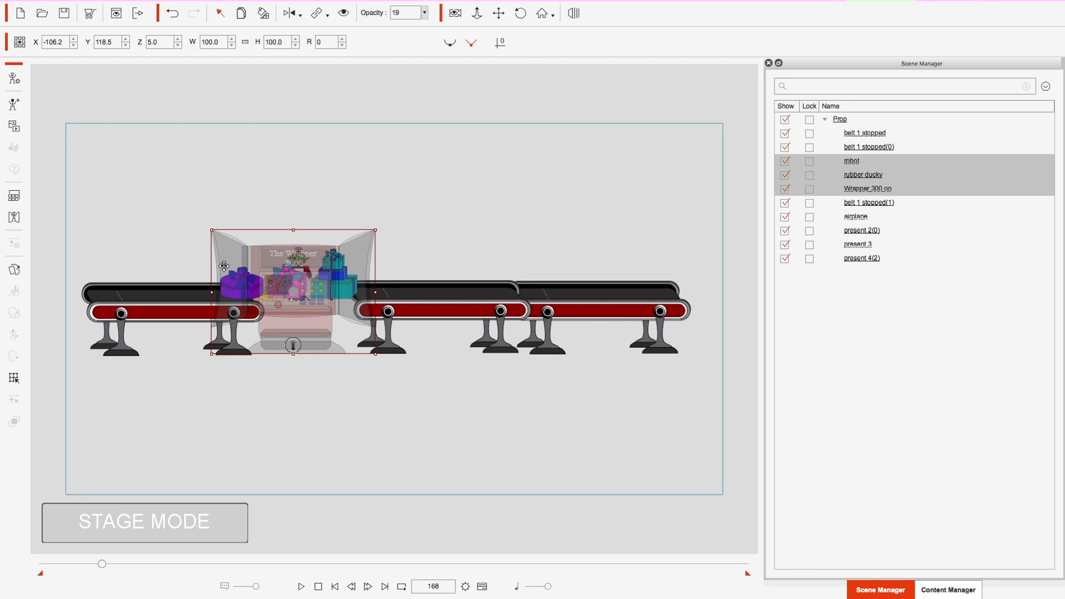
left_click(178, 465)
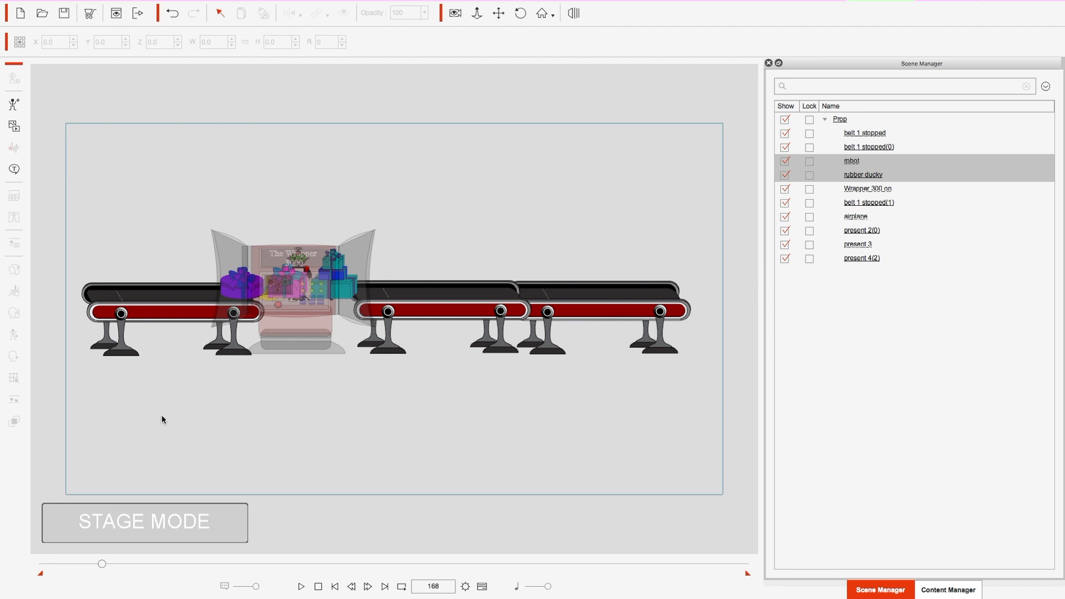
Go to frame 258 and show the Transform track of present 2(0) in the Timeline.
left_click_drag(103, 564, 129, 570)
left_click(863, 231)
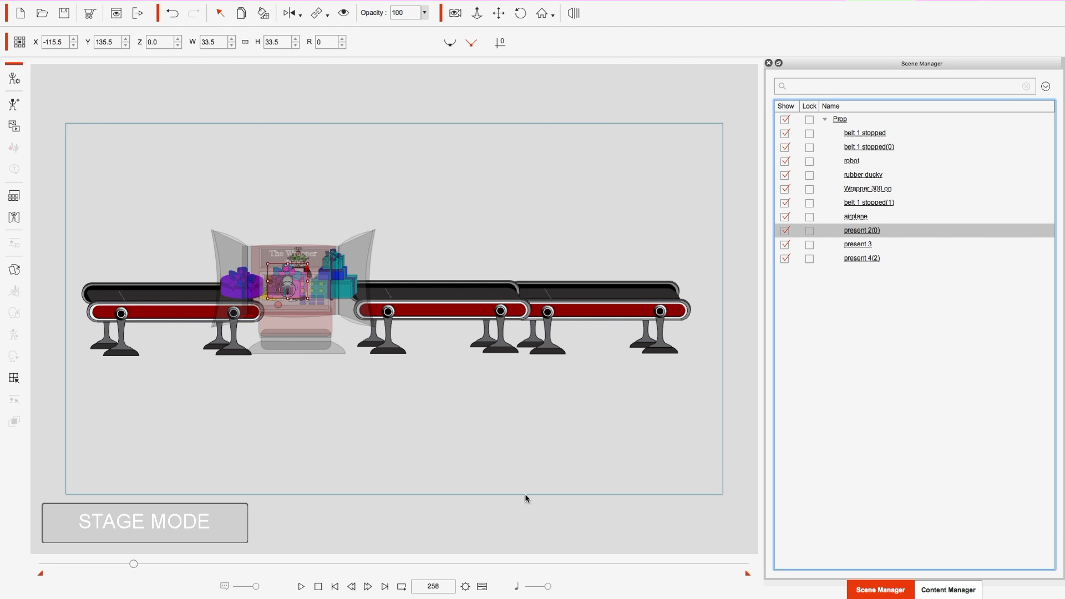
left_click(482, 586)
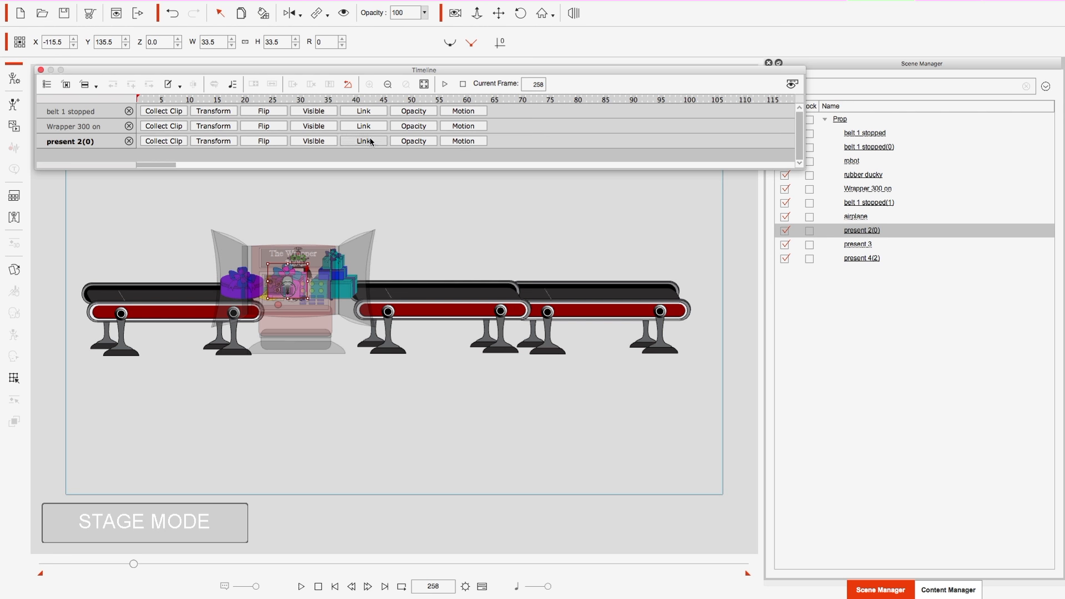
left_click(214, 141)
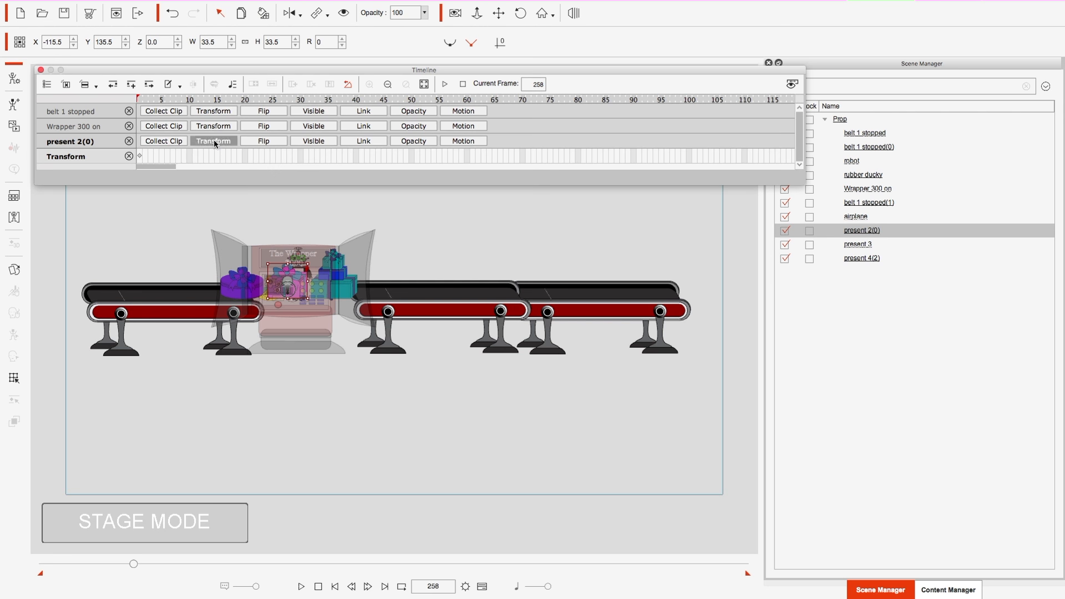
Copy present 2(0)'s transform keyframe from frame 1 and add a keyframe holding that position at frame 257.
left_click(139, 157)
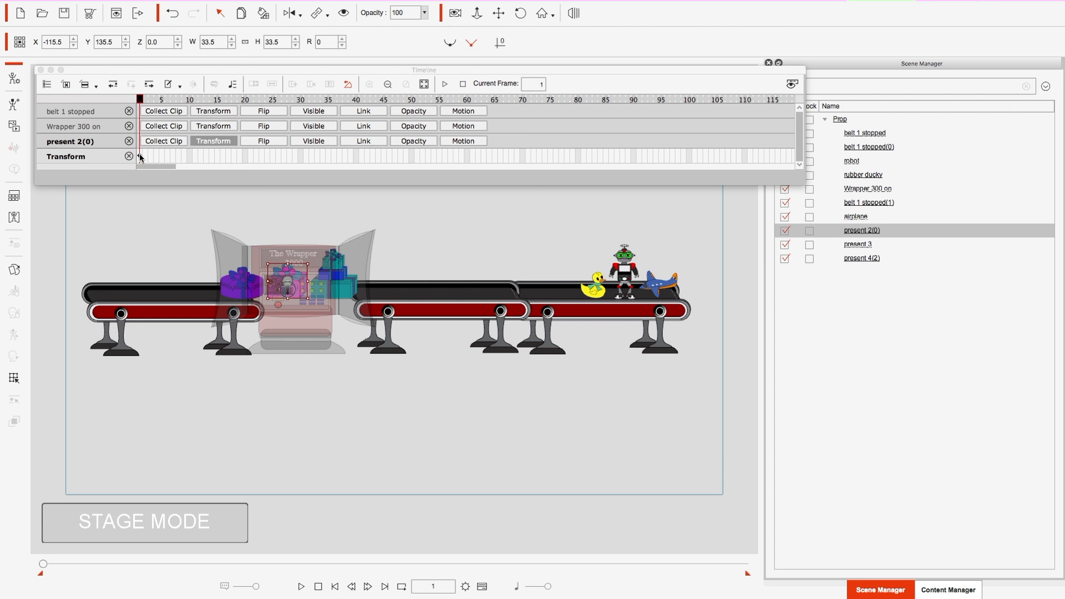
right_click(139, 157)
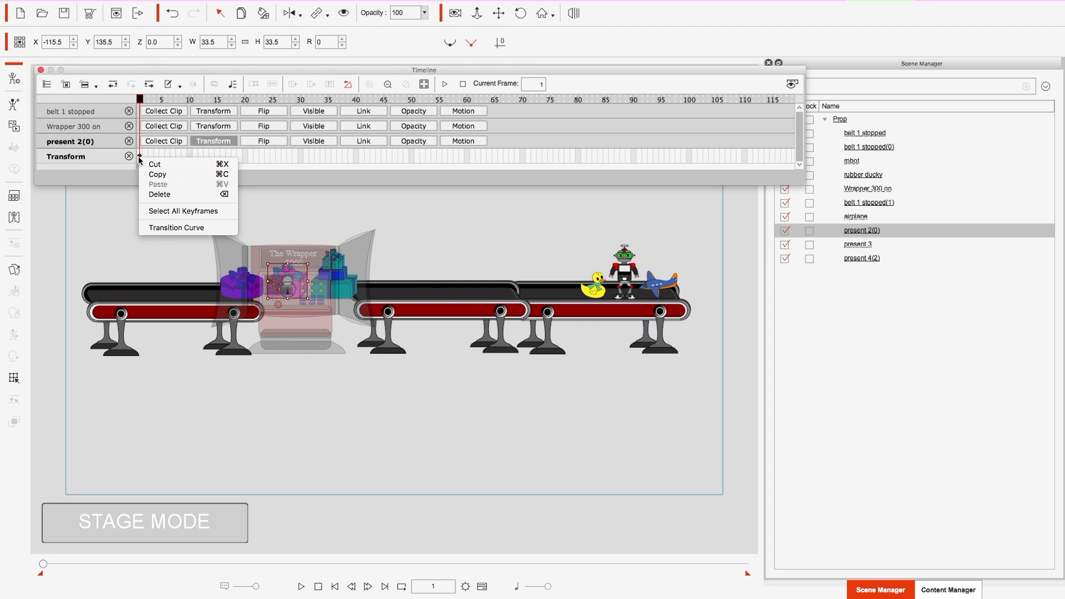
left_click(152, 176)
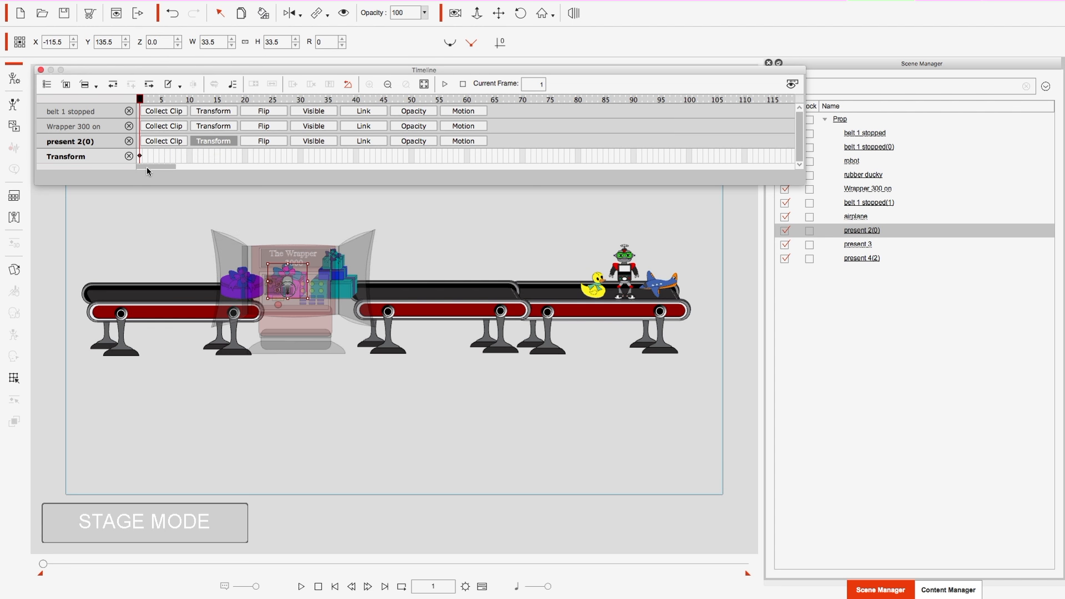
left_click_drag(147, 167, 223, 181)
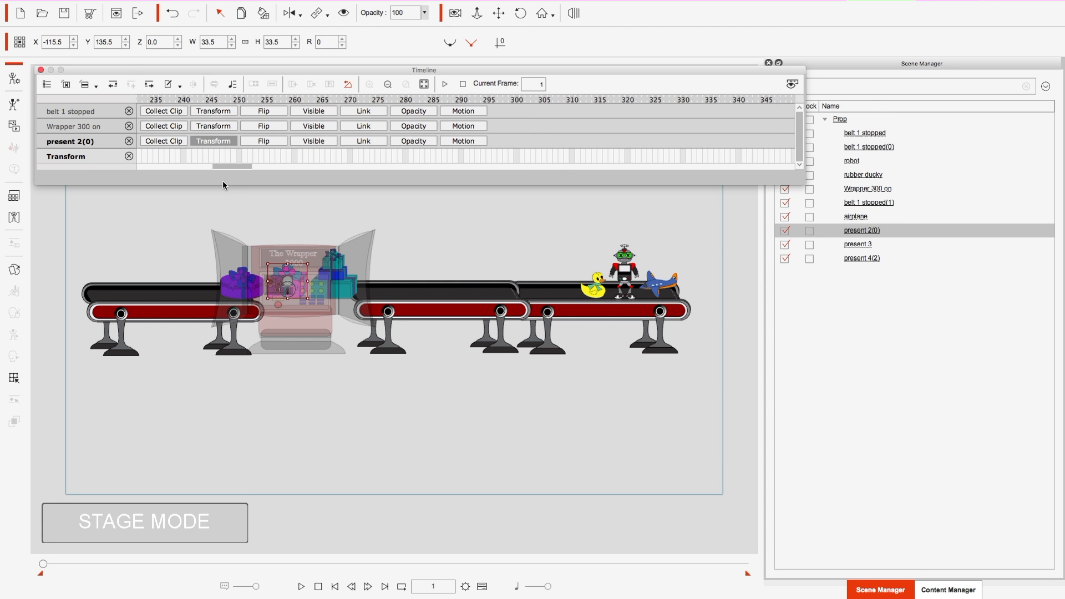
left_click(274, 158)
left_click(275, 158)
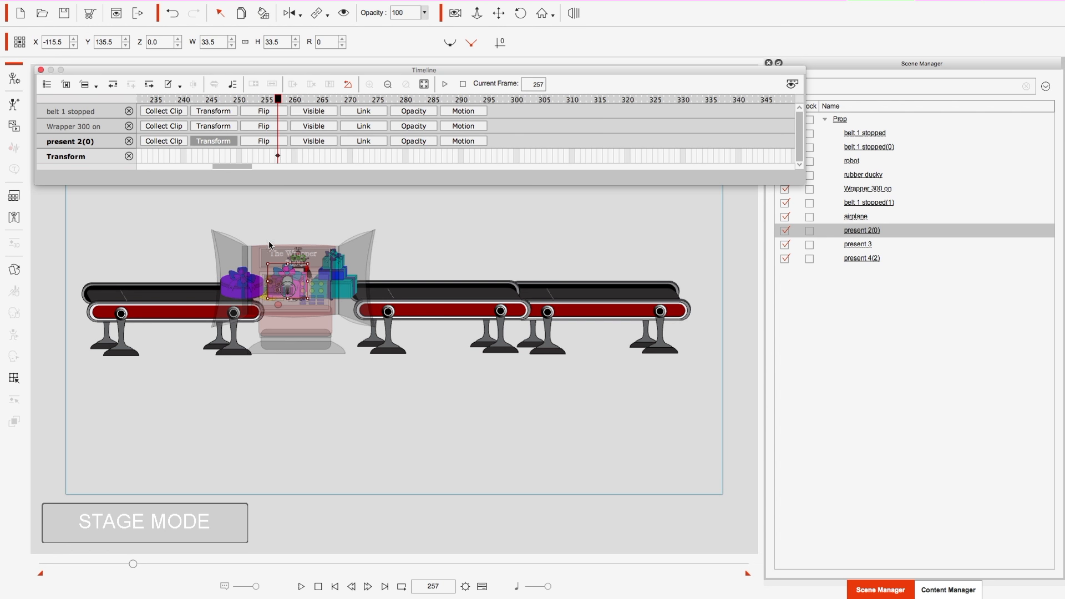
Show the Transform track of present 3 and add a keyframe at frame 257.
left_click(858, 245)
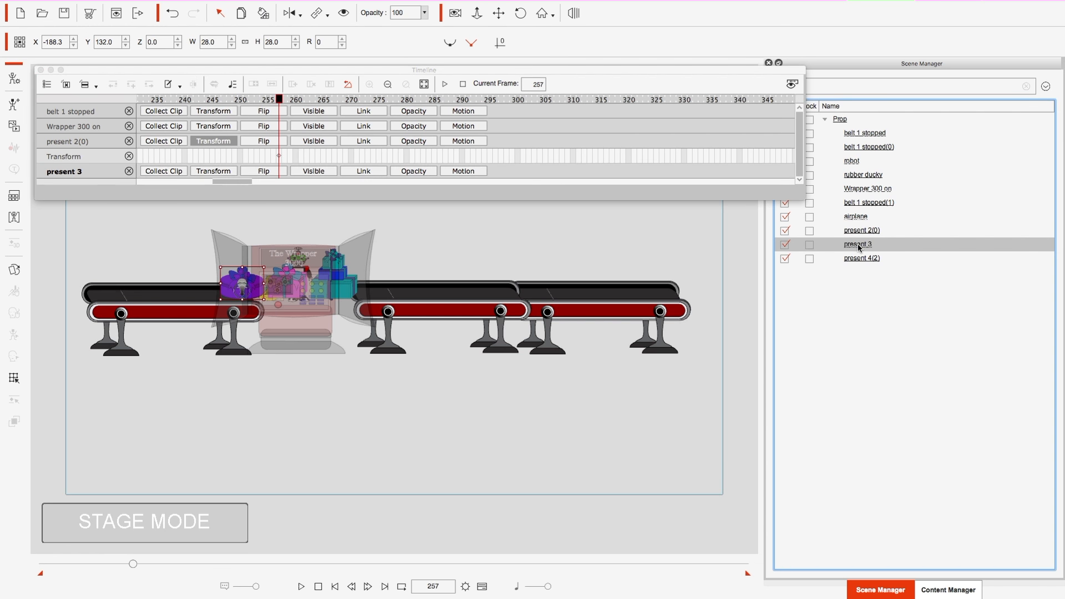
left_click(214, 171)
left_click(279, 189)
left_click(344, 279)
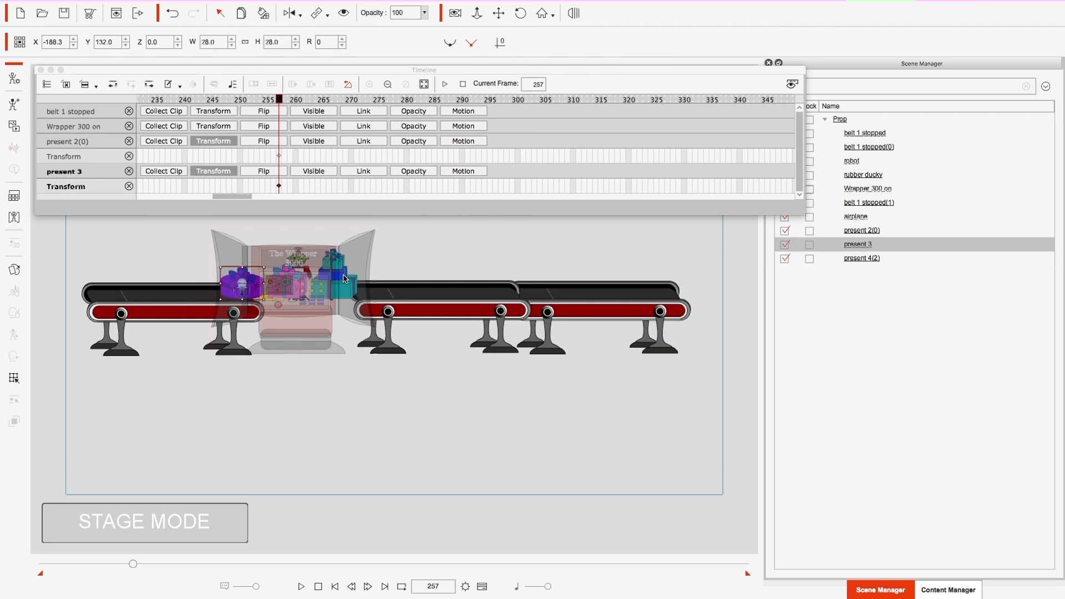
Show the Transform track of present 4(2) and add a keyframe at frame 257.
left_click(860, 259)
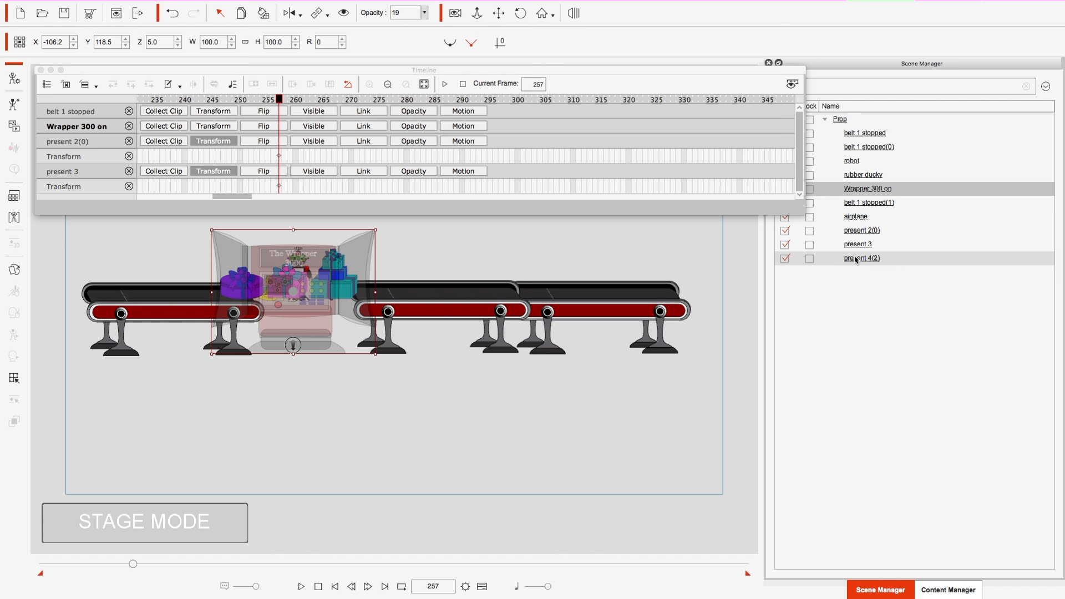
left_click(226, 201)
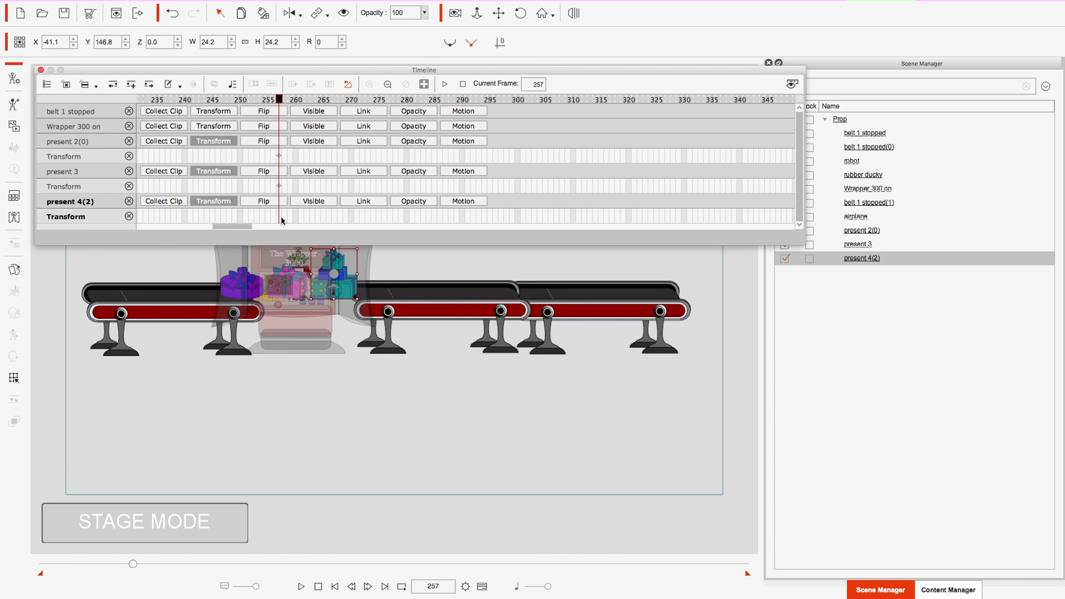
left_click(278, 215)
Reposition the Timeline window below the conveyor belts and advance the current frame to 348.
left_click_drag(254, 71, 247, 378)
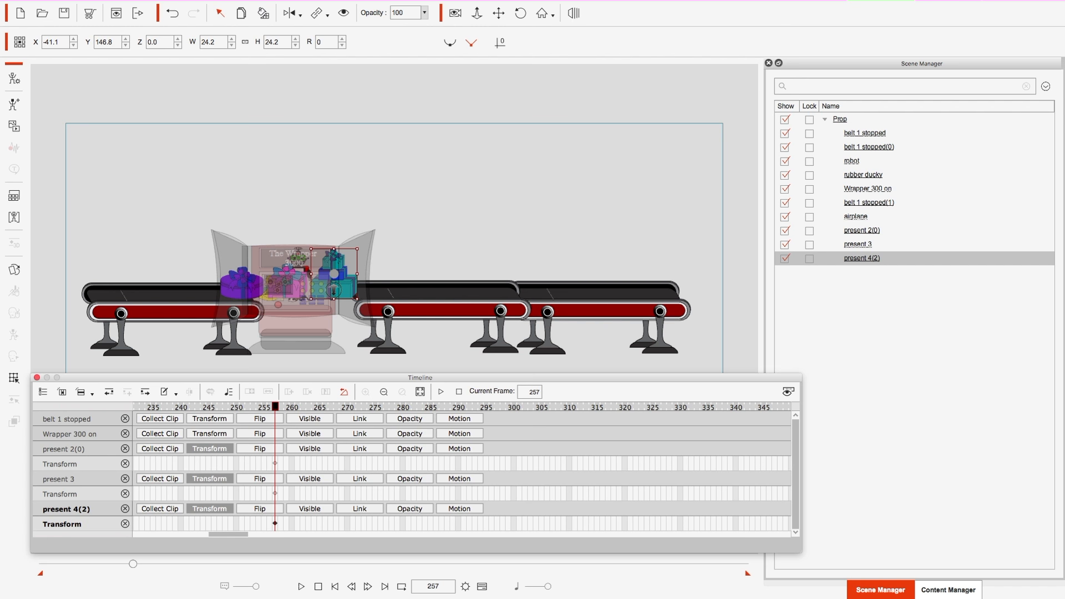
key("F3")
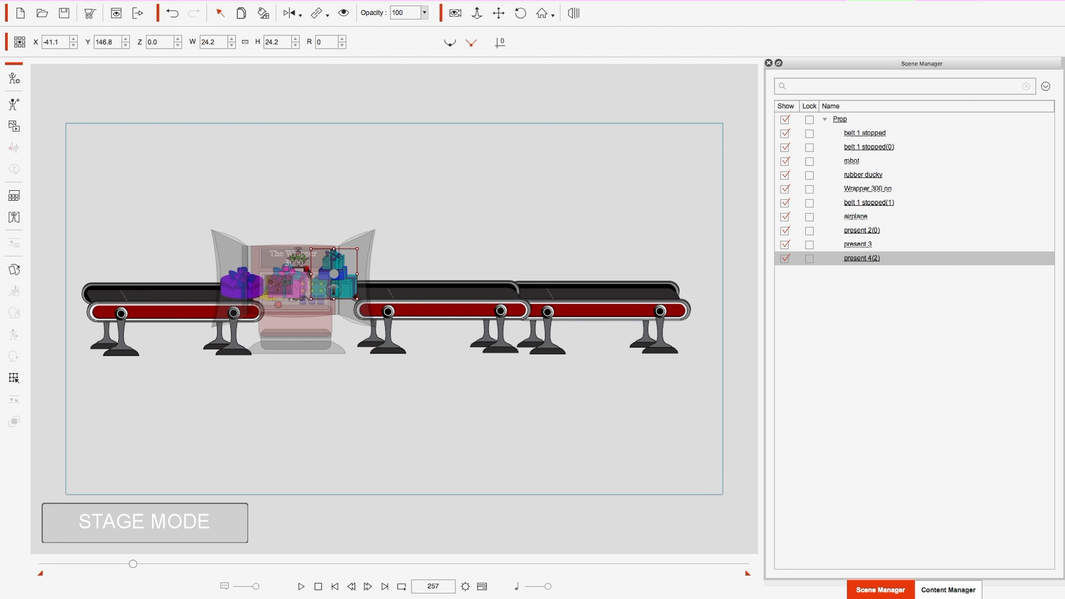
key("F3")
left_click(168, 316)
left_click_drag(277, 411, 728, 437)
left_click_drag(240, 548, 255, 549)
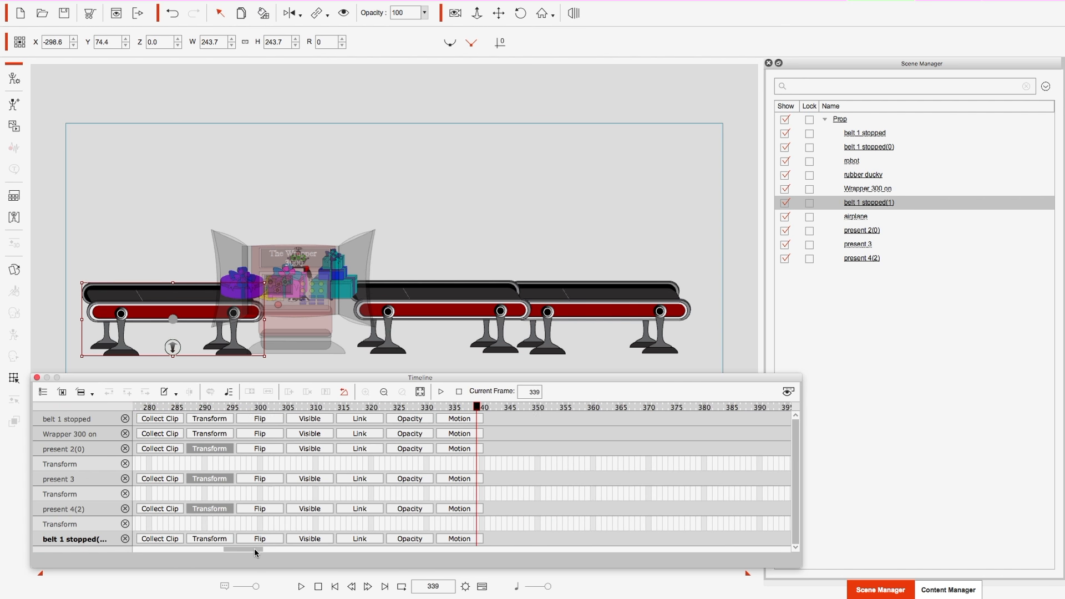
left_click_drag(478, 409, 525, 409)
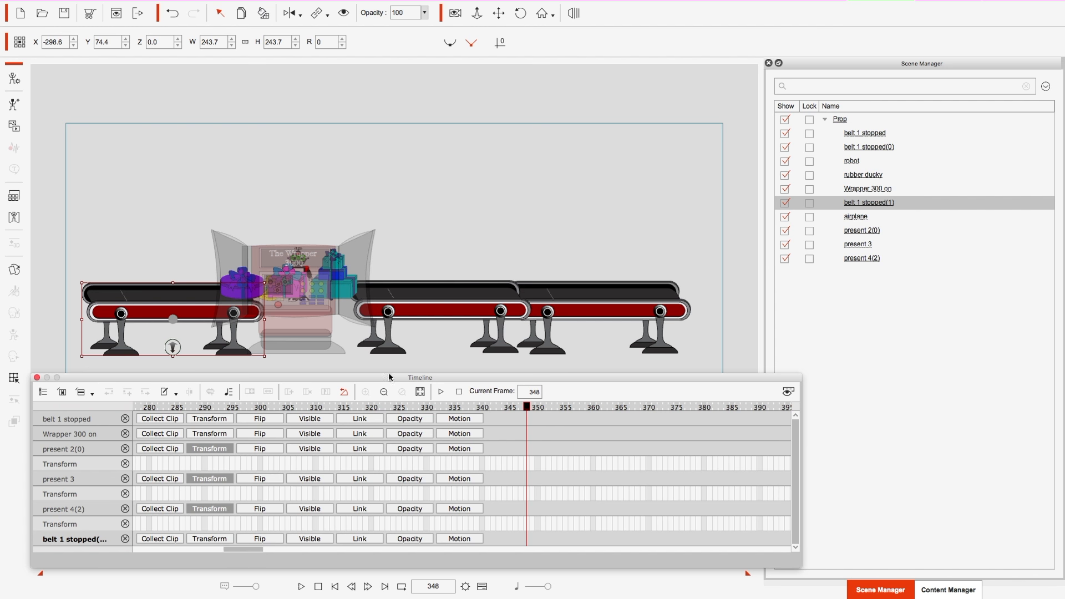
Select present 4(2), present 3 and present 2(0) together and move them along the belt past the stage's left edge at frame 348.
left_click(868, 258)
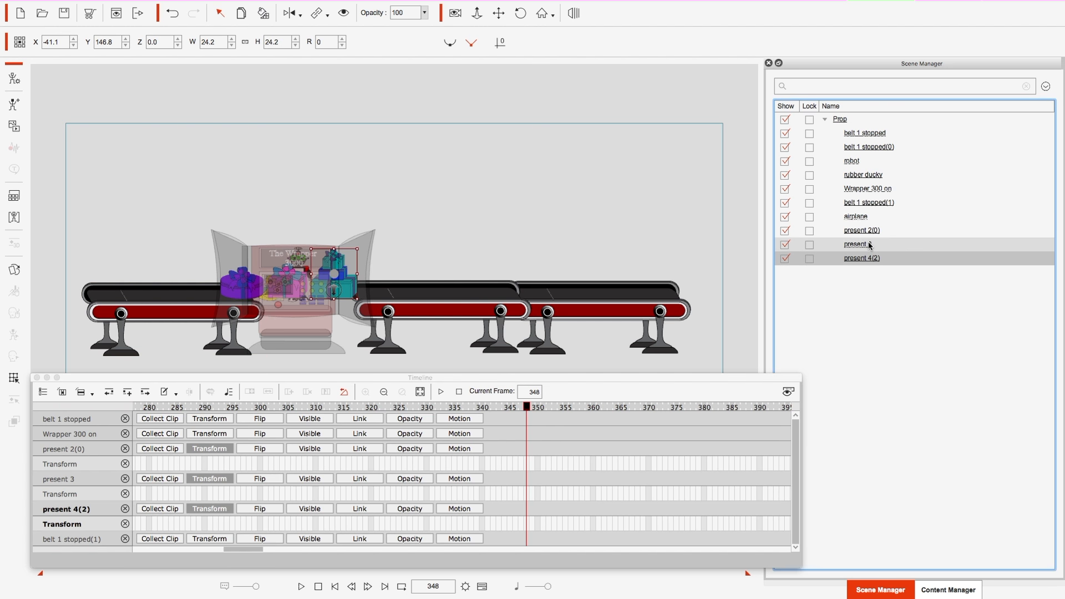
left_click(869, 245, "shift")
left_click(867, 231, "shift")
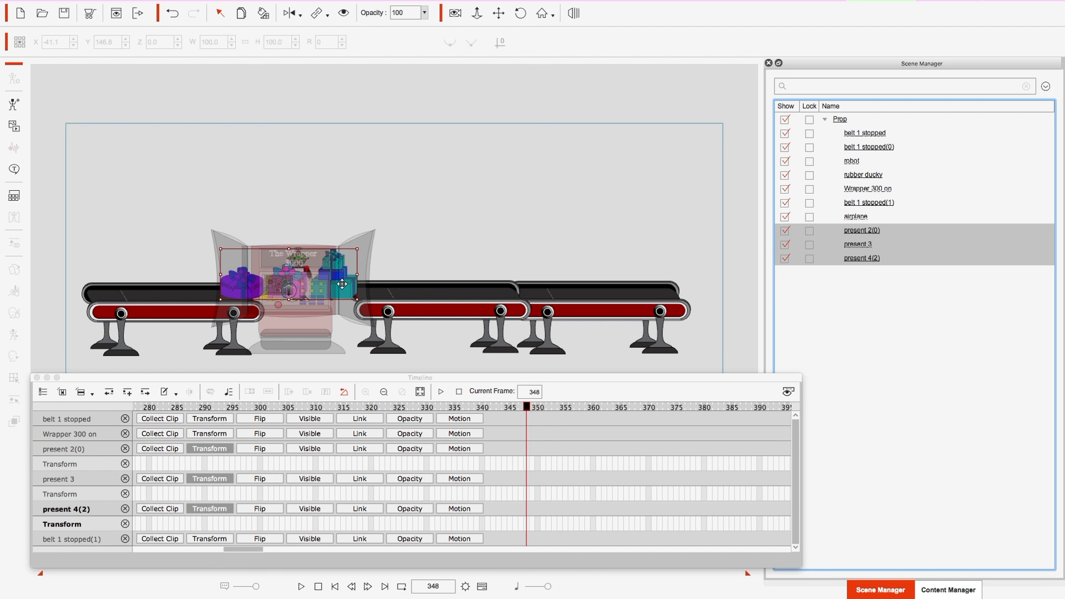
left_click_drag(343, 284, 83, 286)
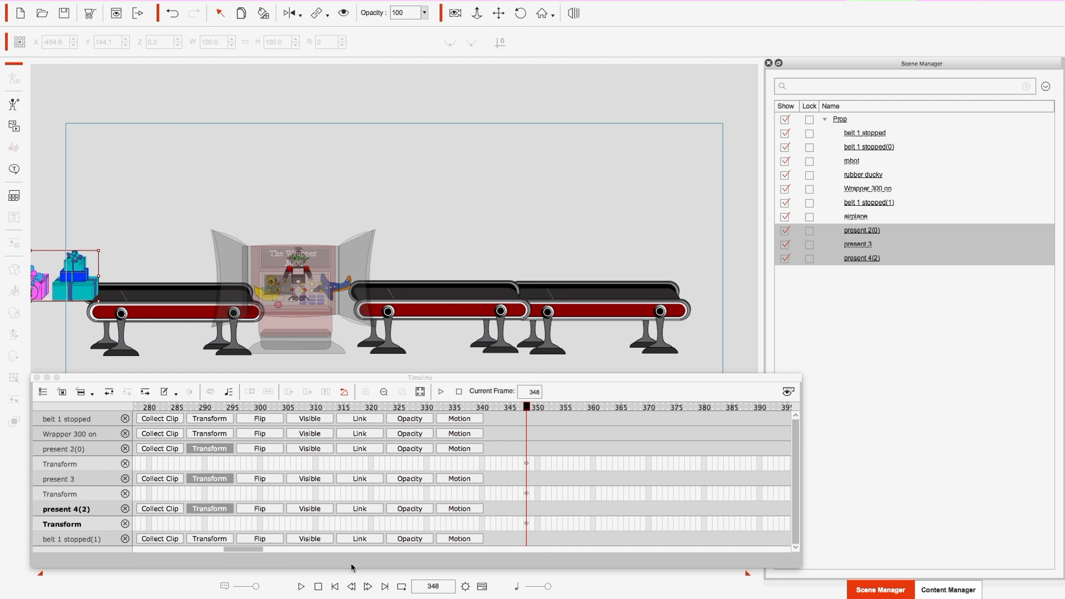
Play the animation from the first frame to check the toys and presents moving, and return to frame 1.
left_click(336, 587)
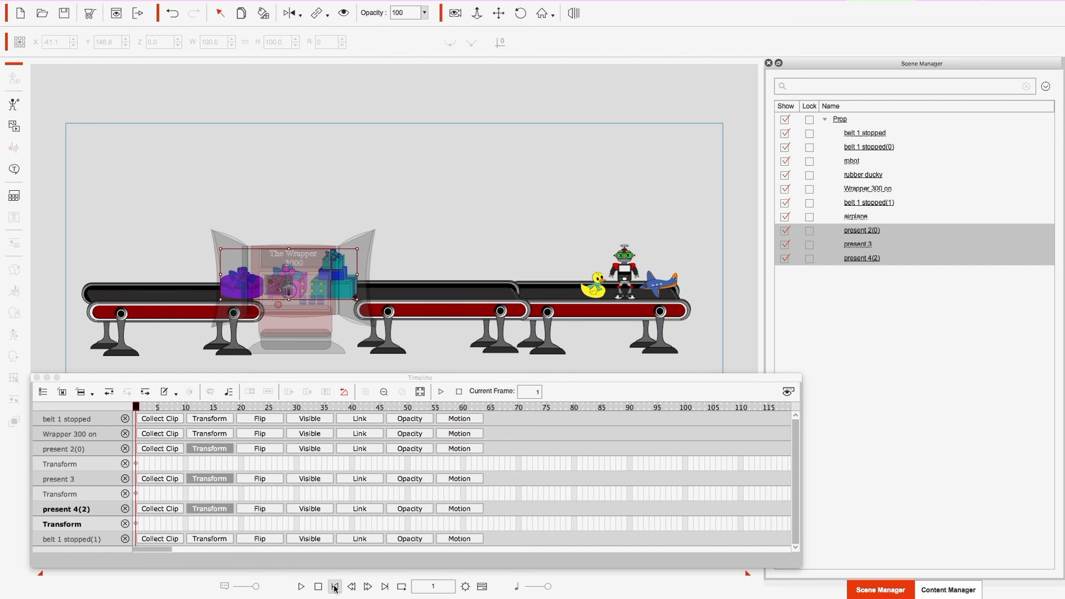
left_click(302, 587)
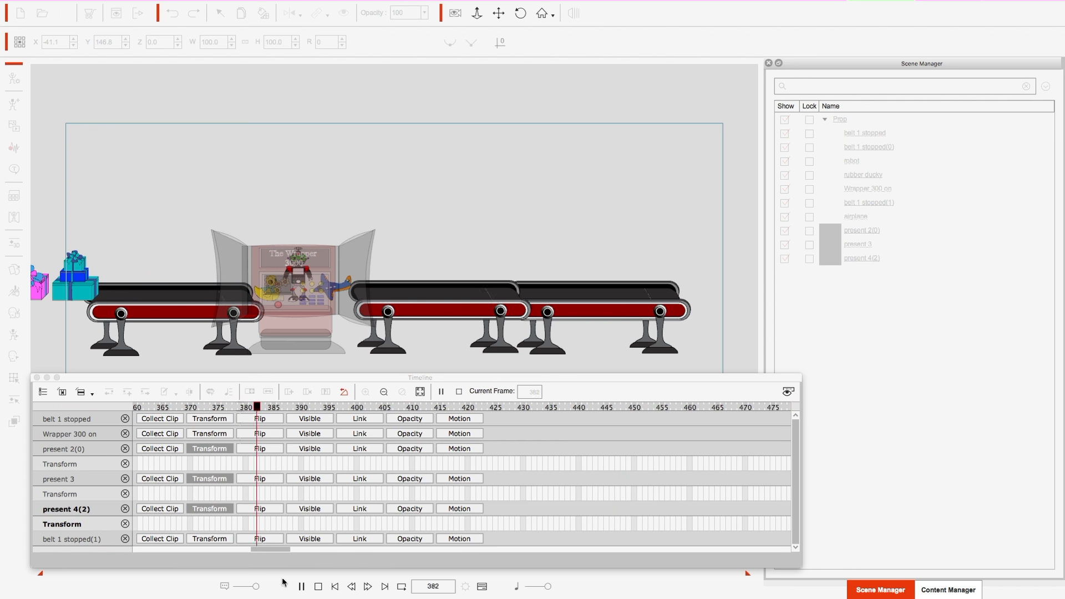
left_click(335, 587)
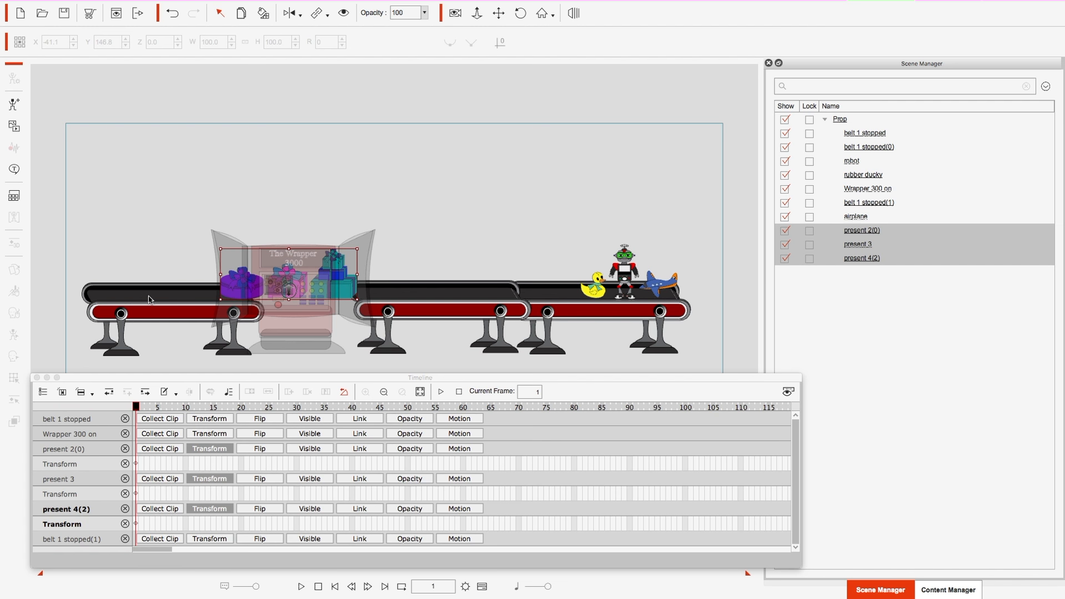
Scrub to frame 165 to find when the toys are inside the machine, and view the presents' keyframes at frame 257.
left_click_drag(137, 411, 797, 418)
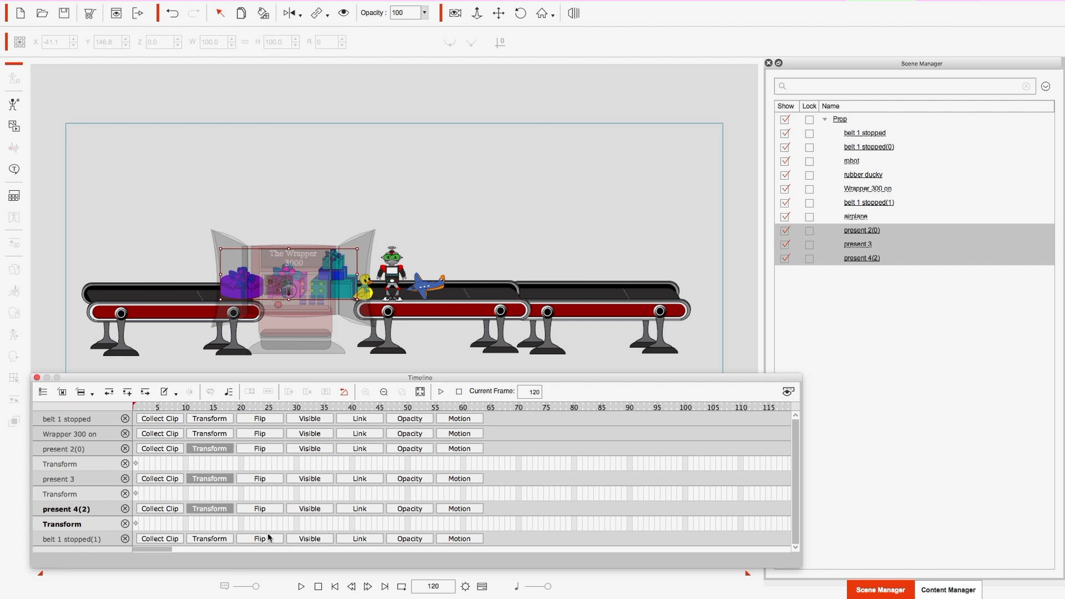
left_click_drag(156, 548, 187, 550)
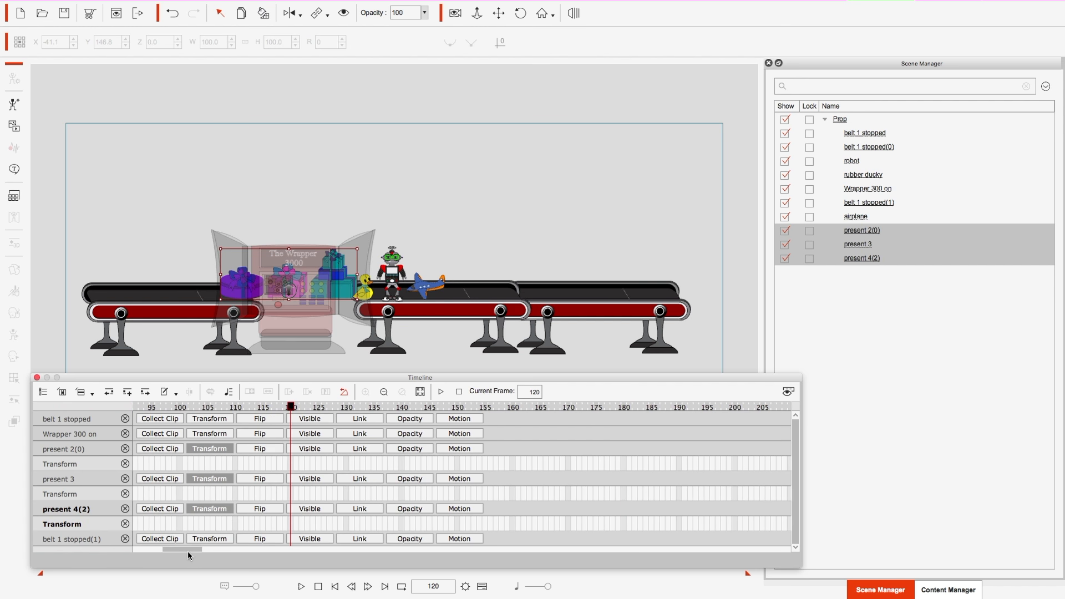
left_click_drag(291, 419, 542, 410)
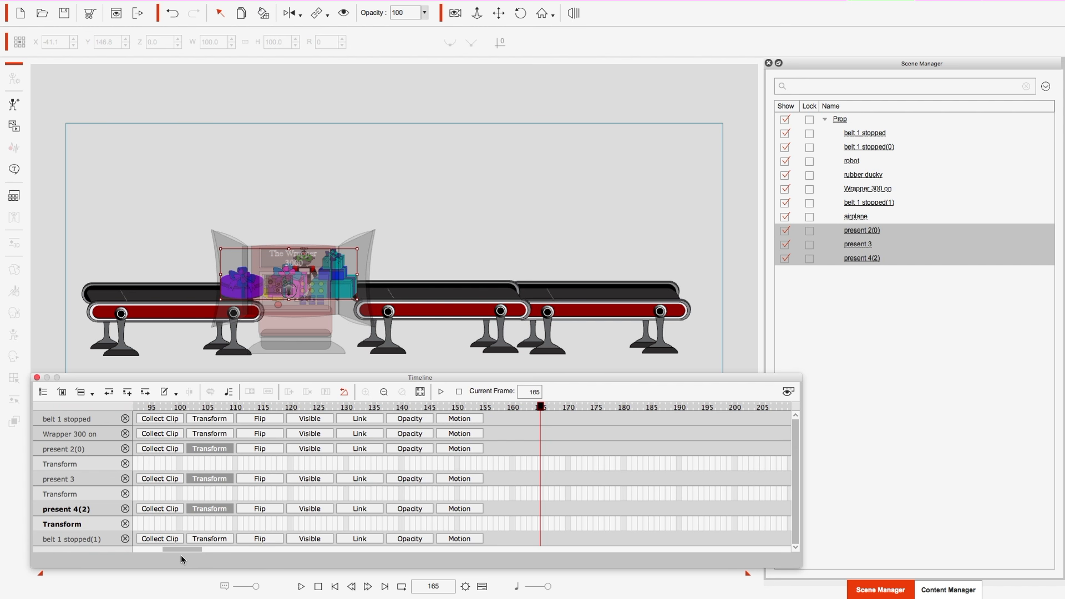
left_click_drag(181, 548, 202, 561)
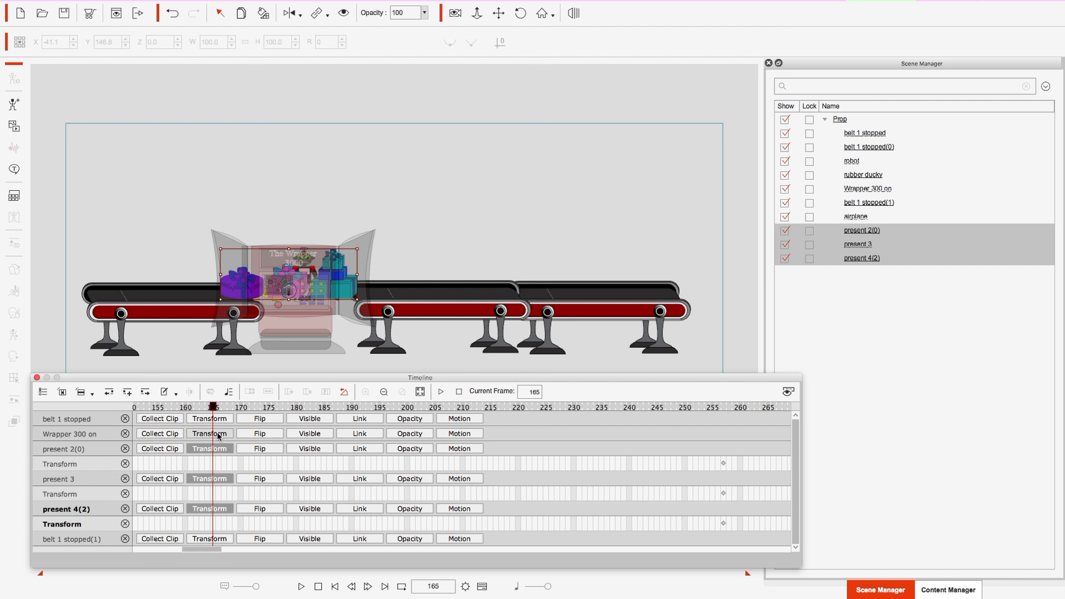
Try to move present 2(0)'s transform keyframe from frame 257 to about frame 166.
left_click(723, 464)
left_click_drag(724, 466, 407, 475)
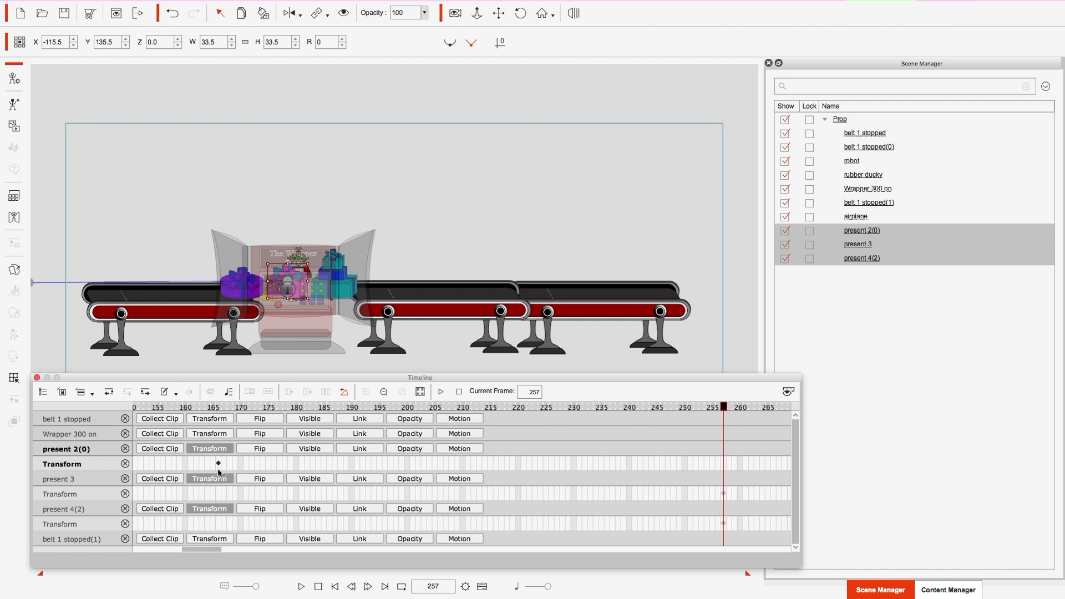
left_click(214, 469)
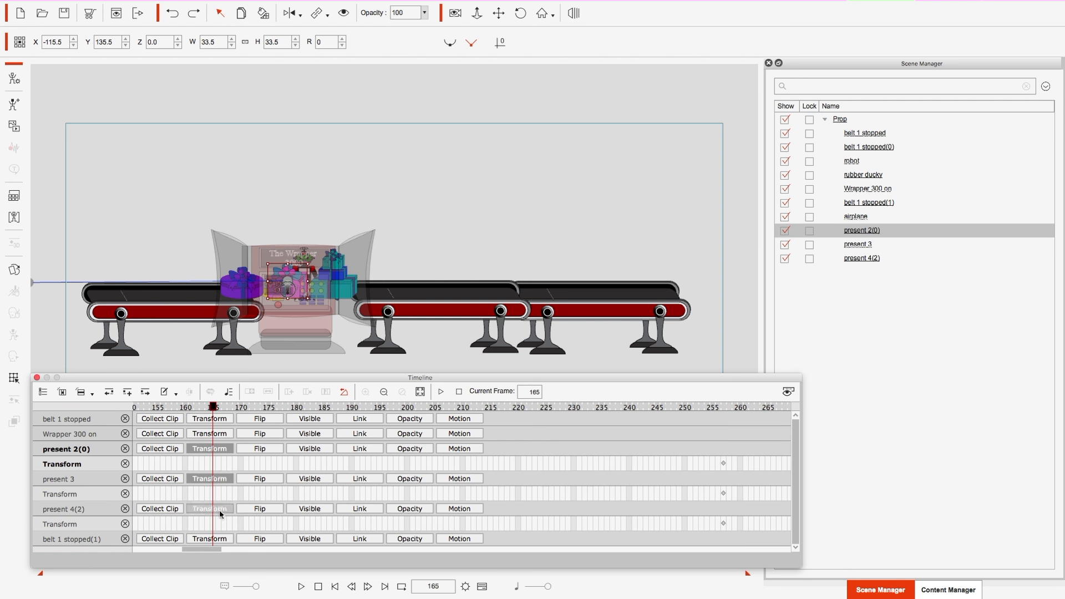
Move the transform keyframes of present 2(0), present 3 and present 4(2) at frames 257 and 348 together to frames 165 and 256.
left_click_drag(197, 549, 227, 552)
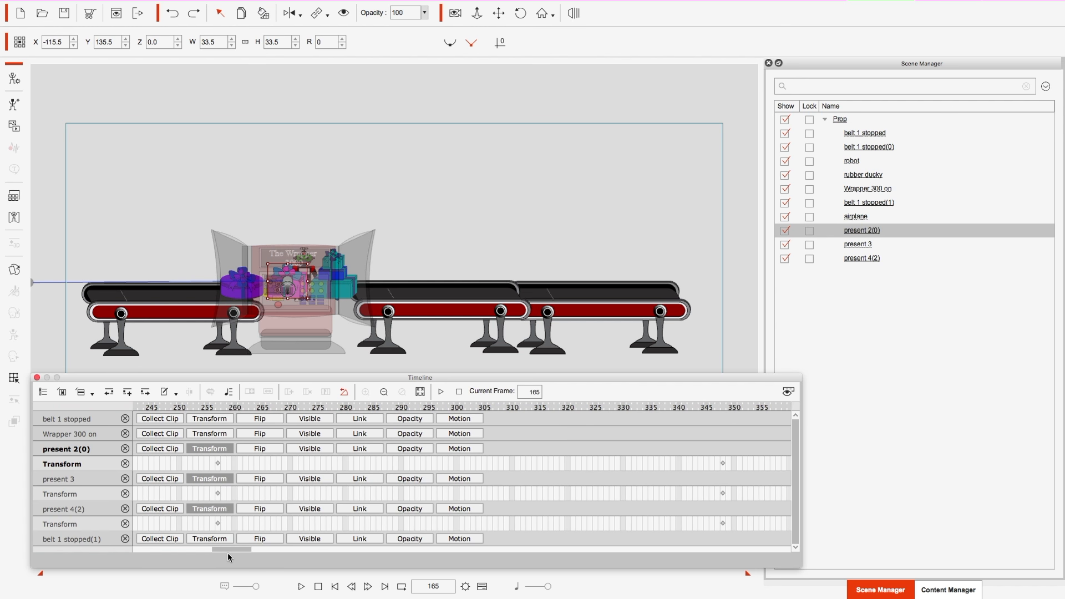
left_click(218, 463)
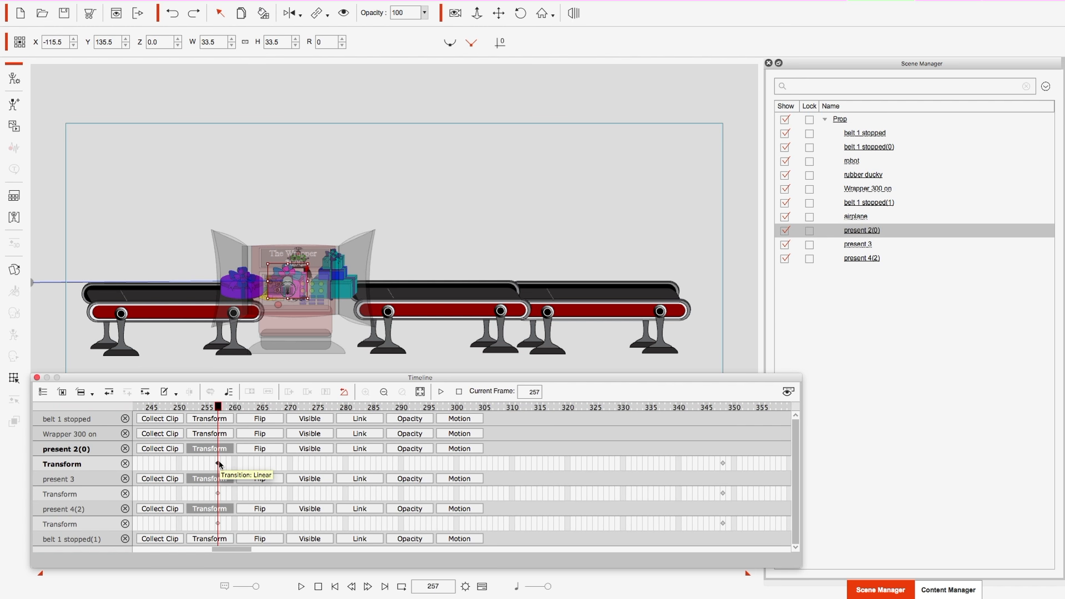
left_click(724, 463)
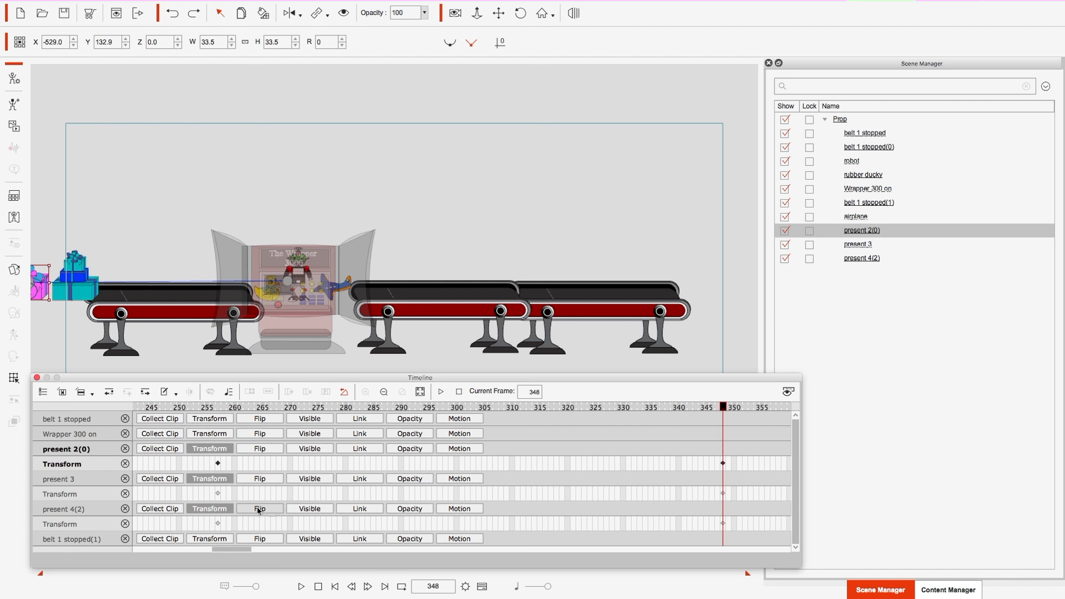
left_click(218, 494)
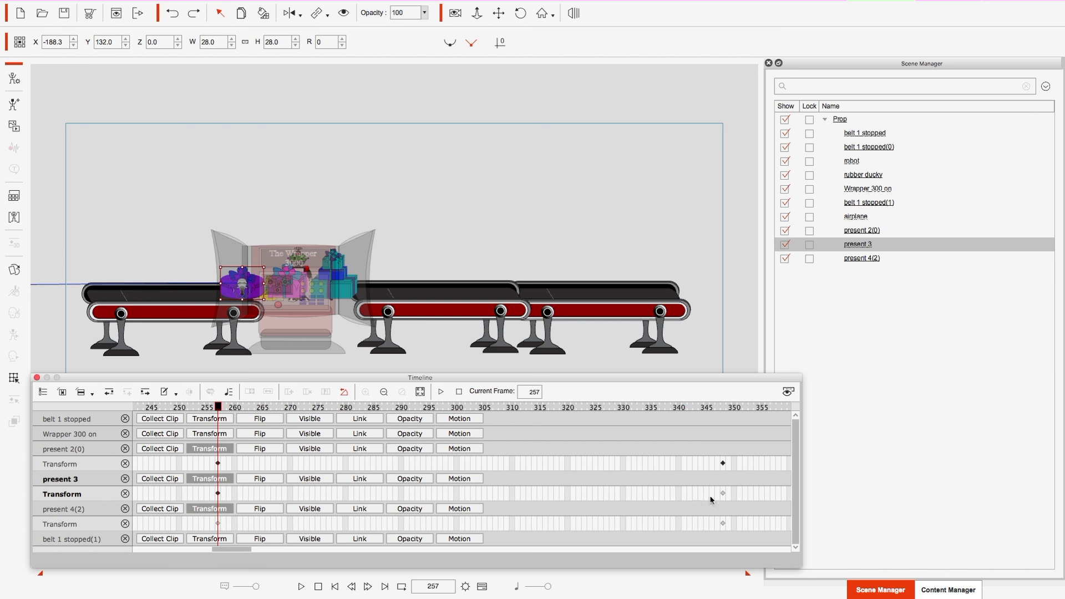
left_click(723, 493)
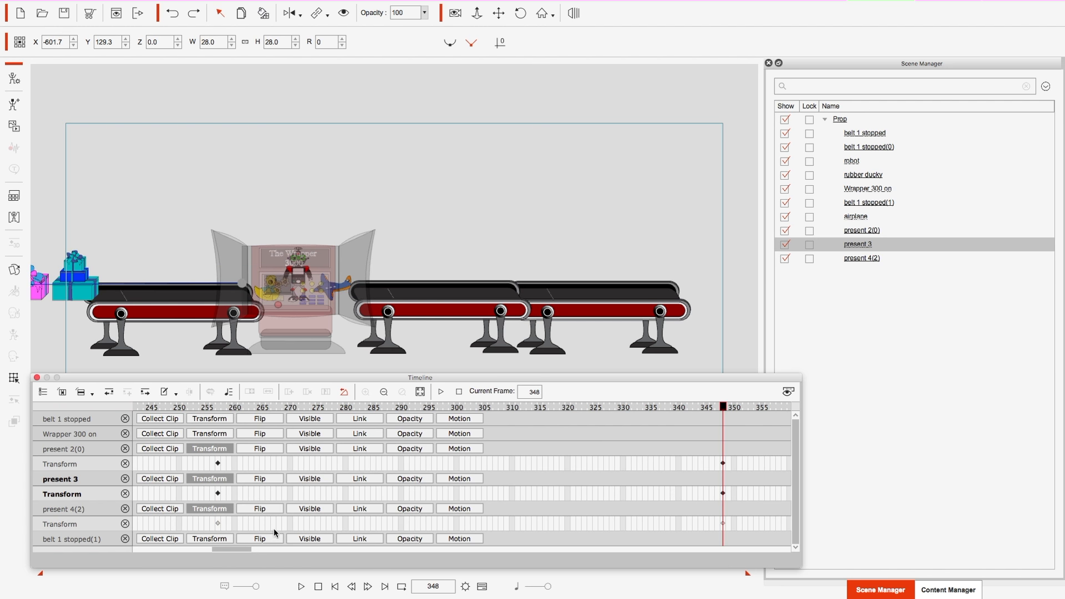
left_click(218, 523)
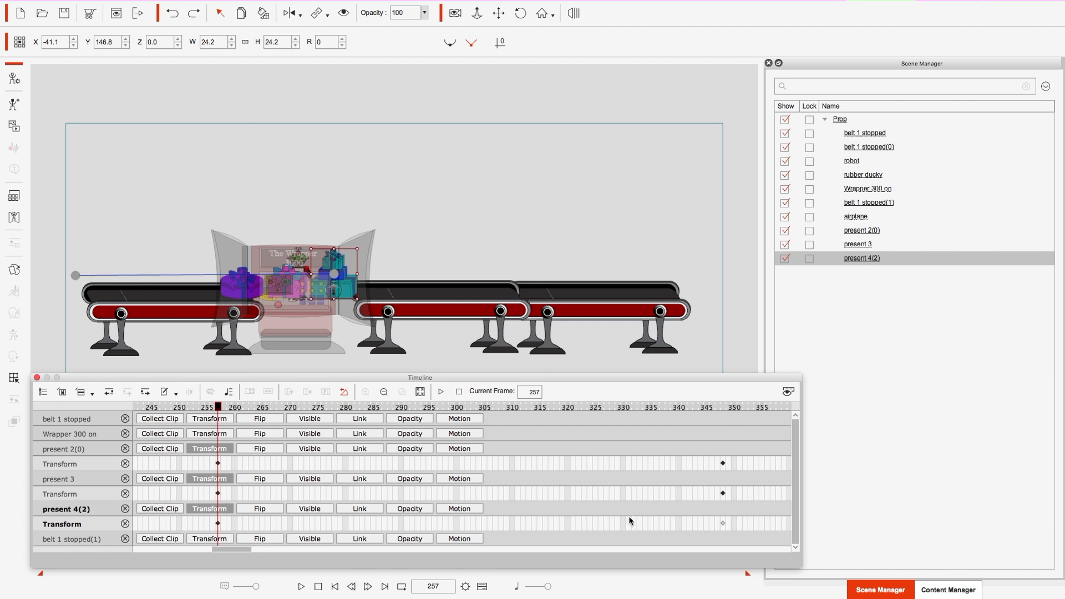
left_click(723, 523)
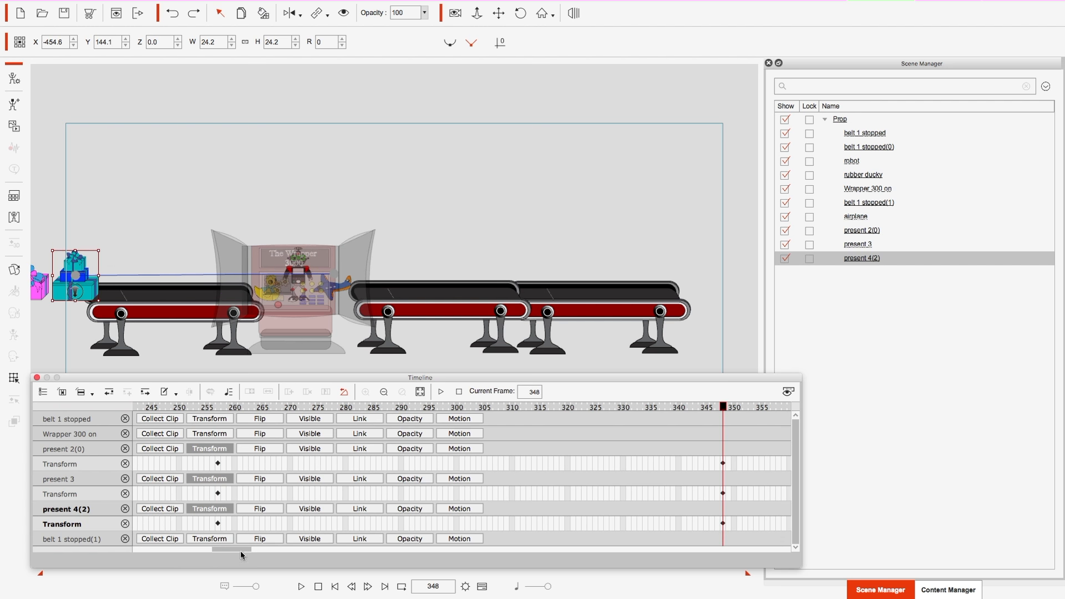
left_click_drag(240, 547, 209, 550)
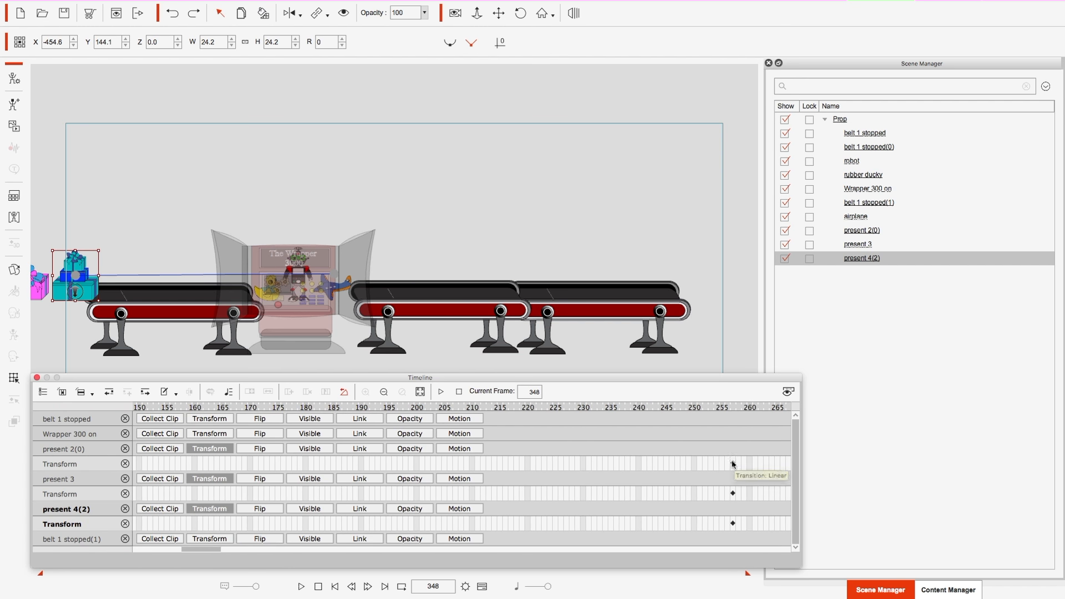
left_click_drag(732, 464, 493, 469)
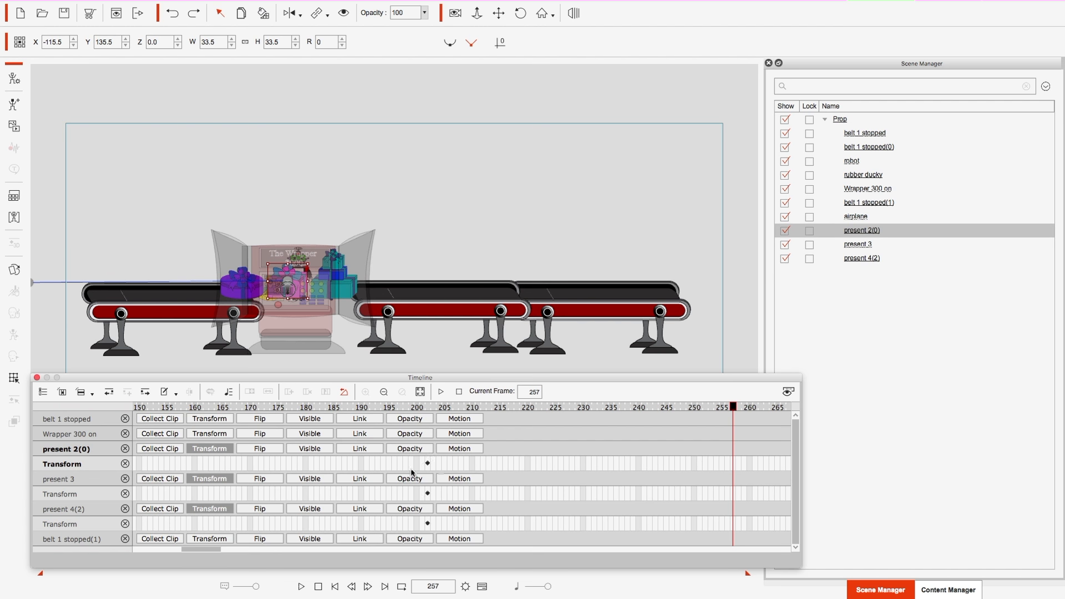
left_click_drag(317, 472, 222, 479)
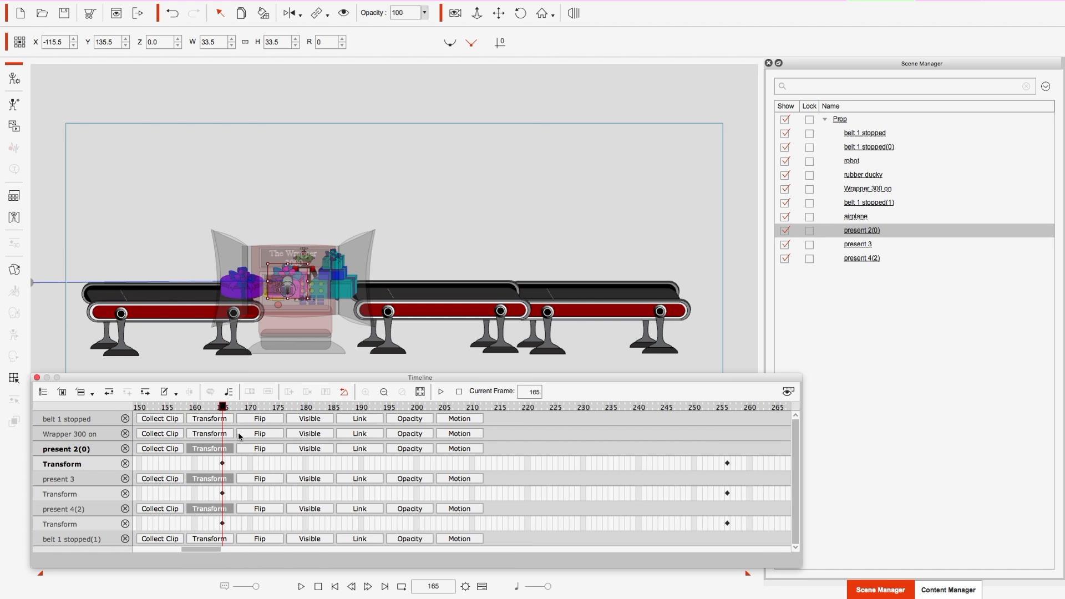
Play the animation from the first frame to check when the presents leave the machine, and return to frame 1.
left_click(335, 587)
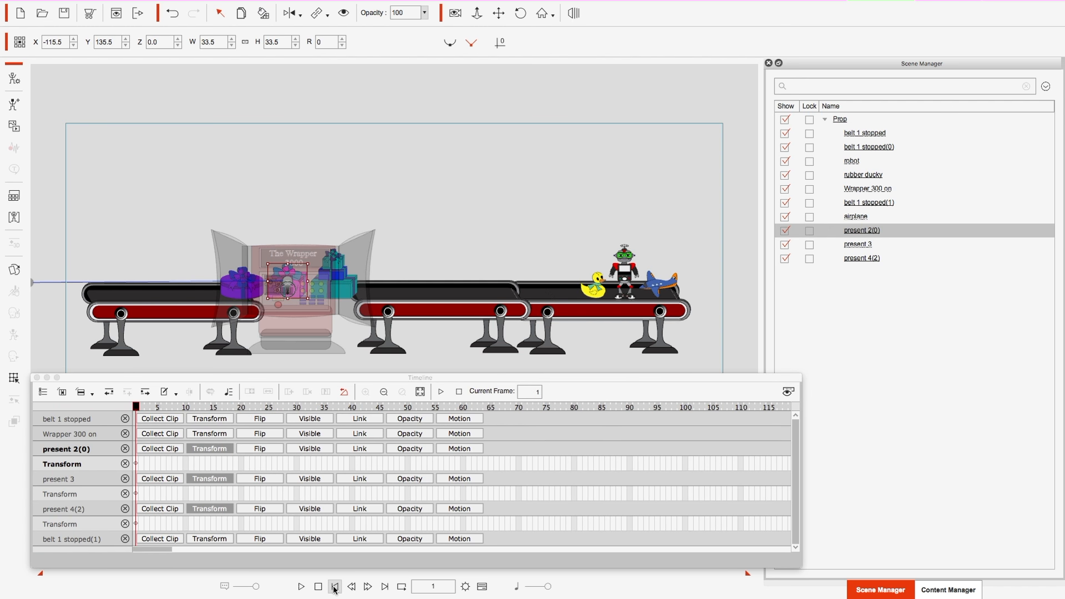
left_click(302, 587)
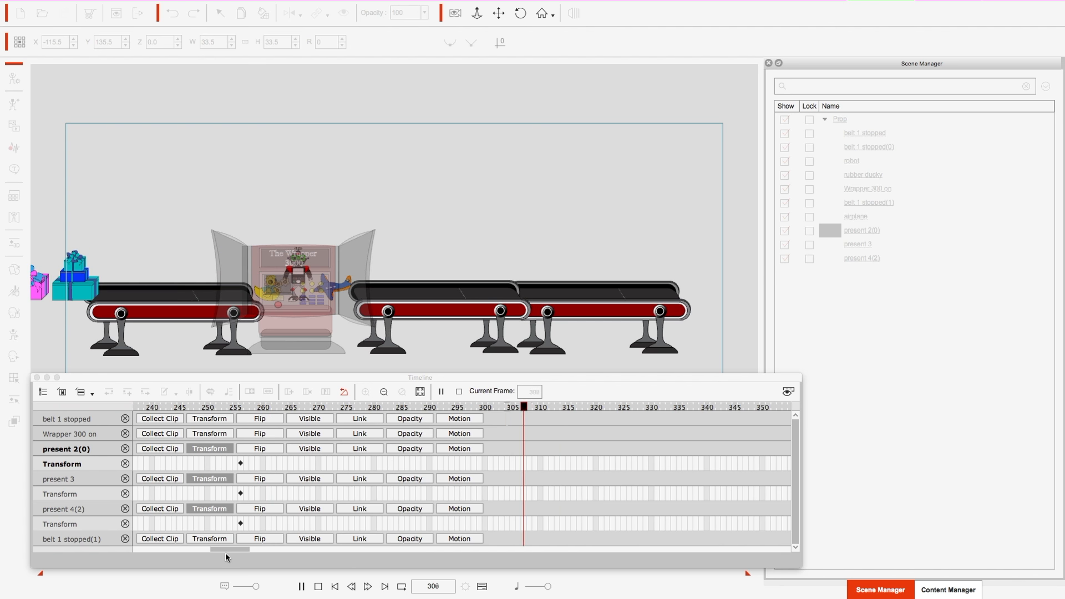
left_click(335, 587)
Move the end transform keyframes of present 2(0), present 3 and present 4(2) from frame 256 to frame 265.
left_click_drag(157, 548, 226, 560)
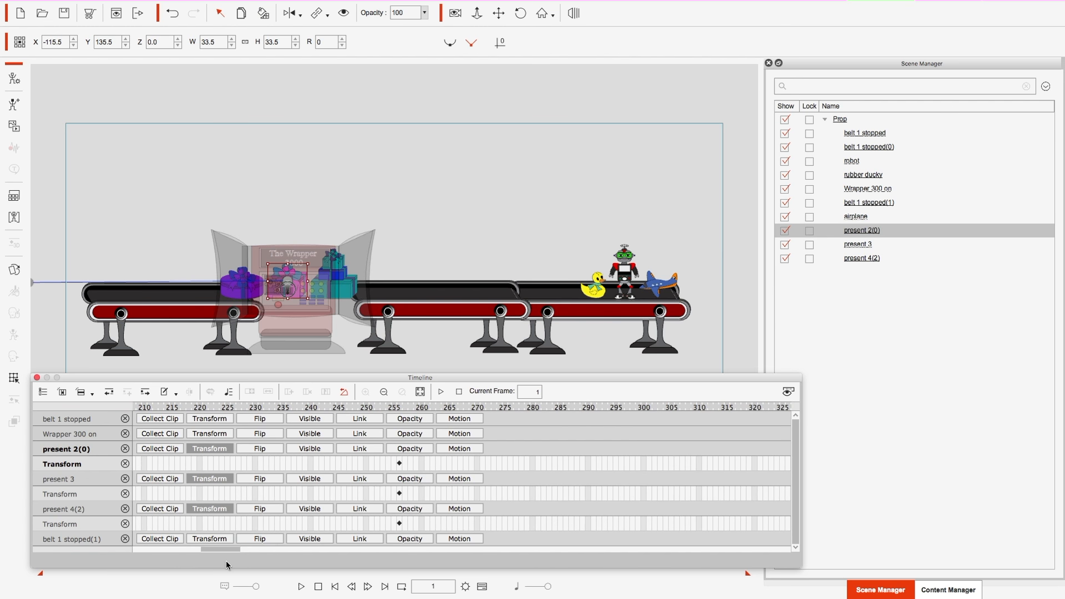
left_click(287, 367)
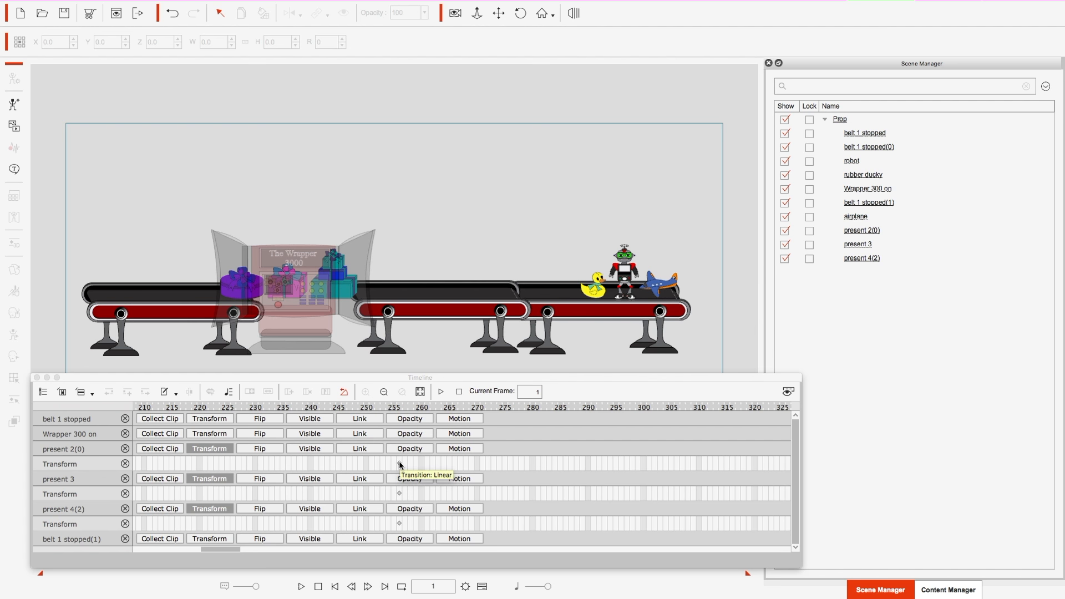
left_click_drag(400, 466, 446, 469)
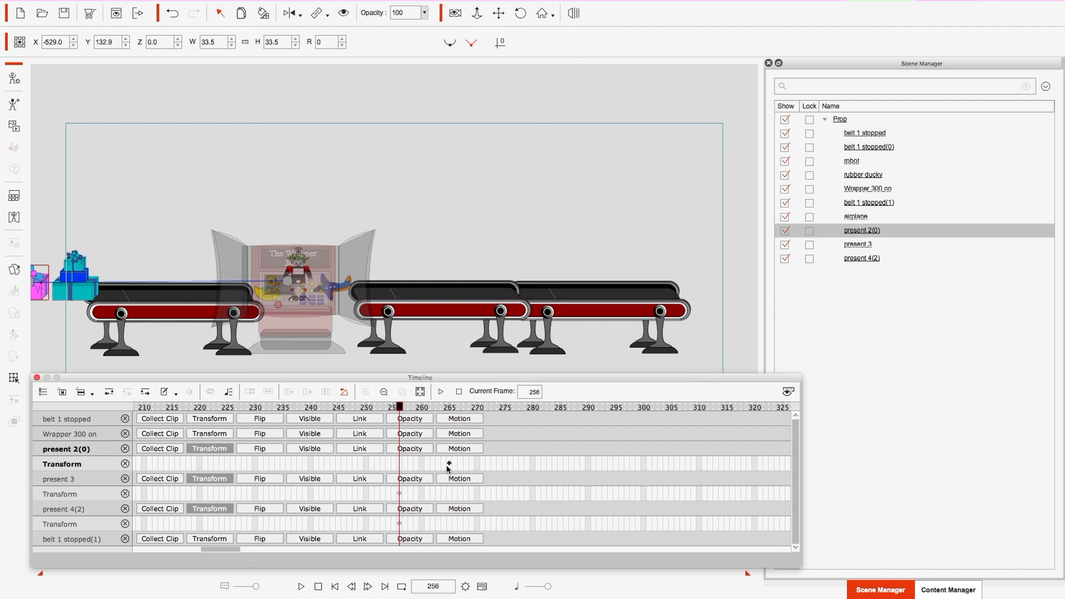
left_click(450, 464)
left_click_drag(399, 494, 450, 493)
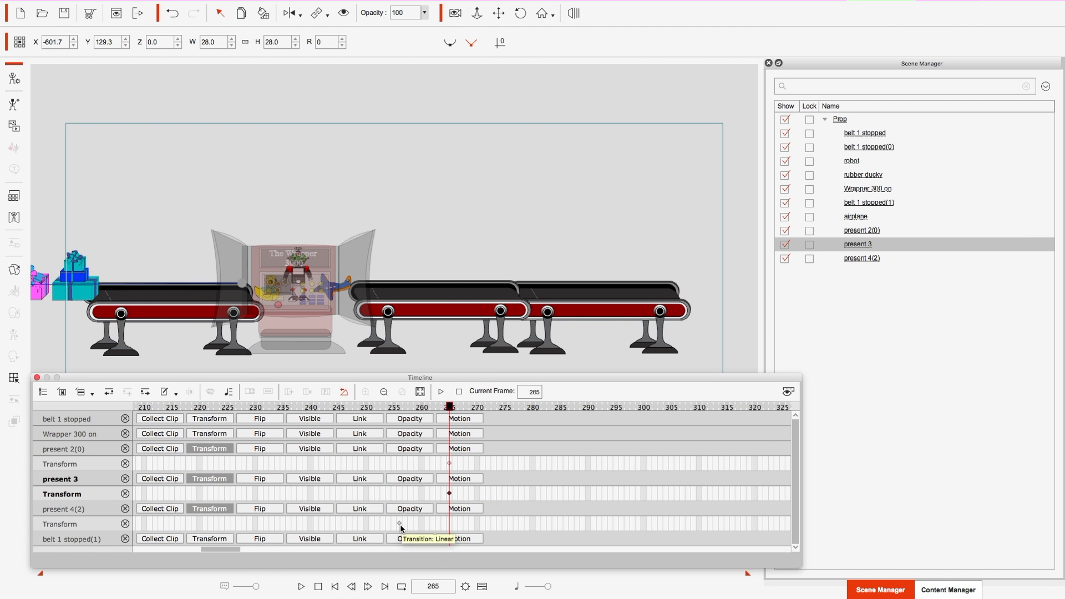
left_click_drag(400, 524, 449, 524)
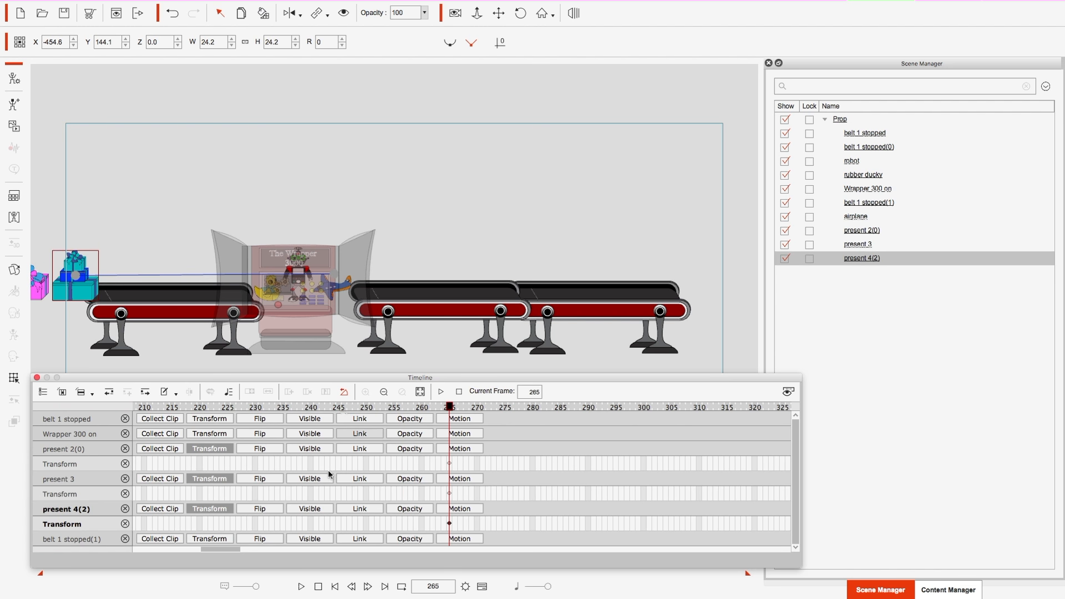
Return to frame 1 and set the opacity of Wrapper 300 on to 100.
left_click(334, 586)
left_click(334, 587)
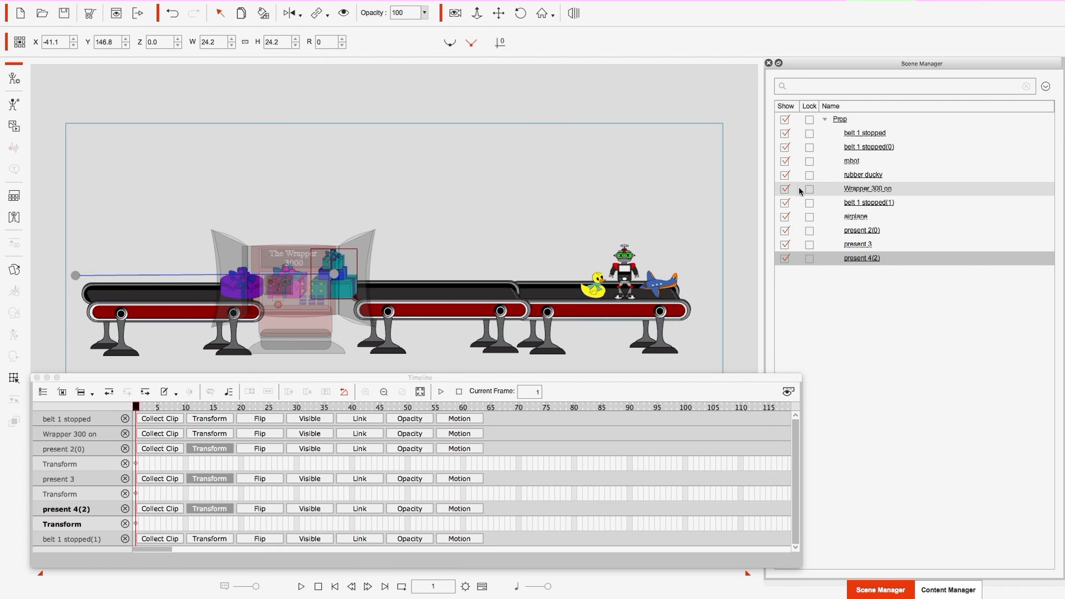
left_click(867, 188)
left_click(423, 13)
left_click_drag(392, 27, 454, 29)
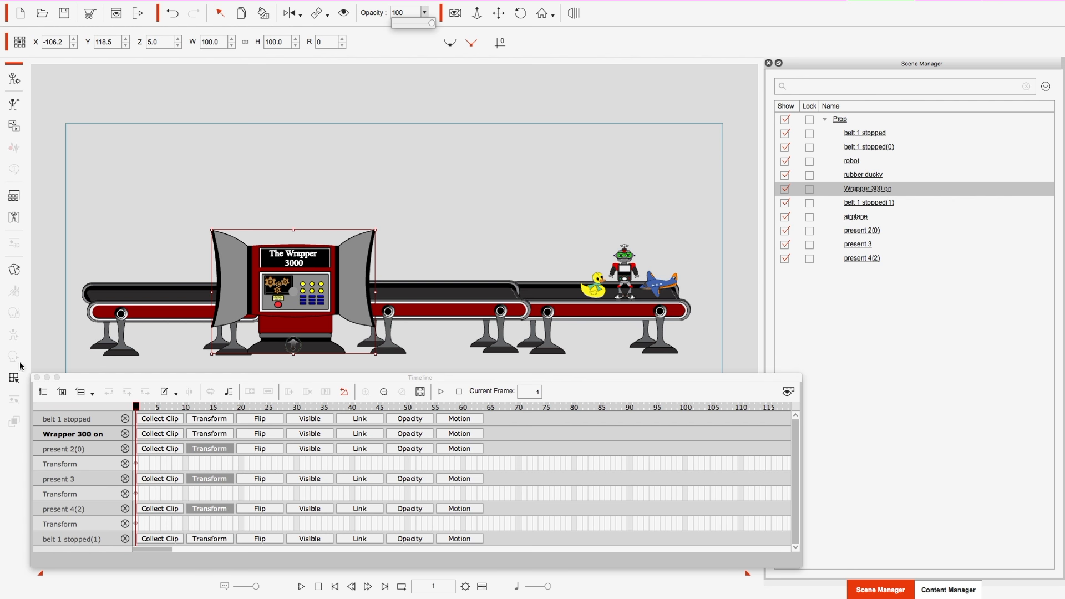
Close the timeline and, in camera view, reframe the camera on the wrapping machine at X -25.0, Y 122.3, Z 2610.0.
left_click(37, 379)
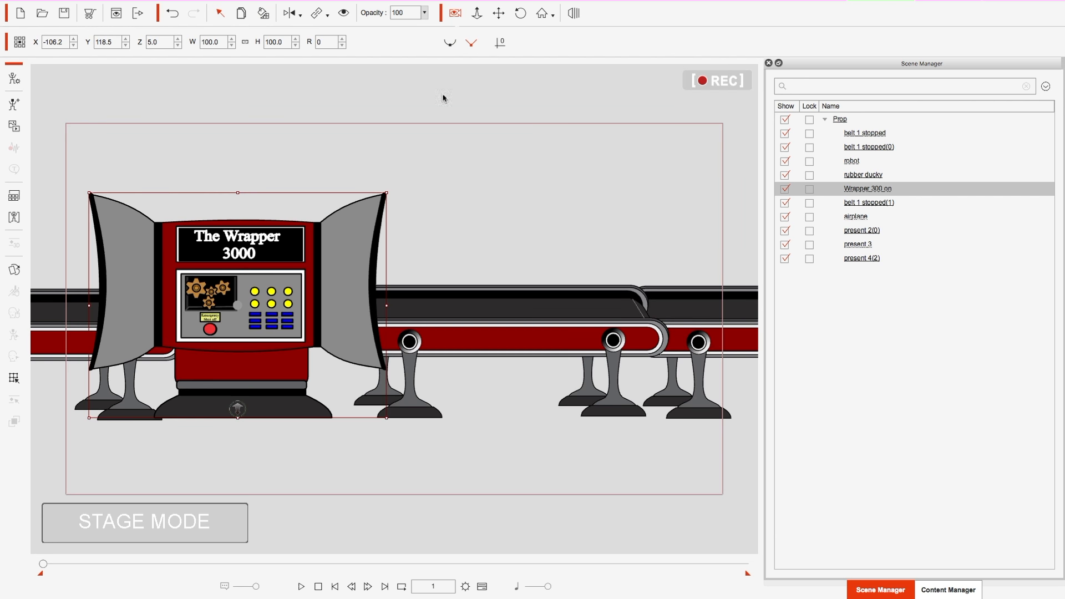
left_click(500, 17)
left_click_drag(401, 138, 485, 139)
scroll(484, 139, "down", 1)
scroll(461, 164, "down", 3)
scroll(461, 164, "down", 3)
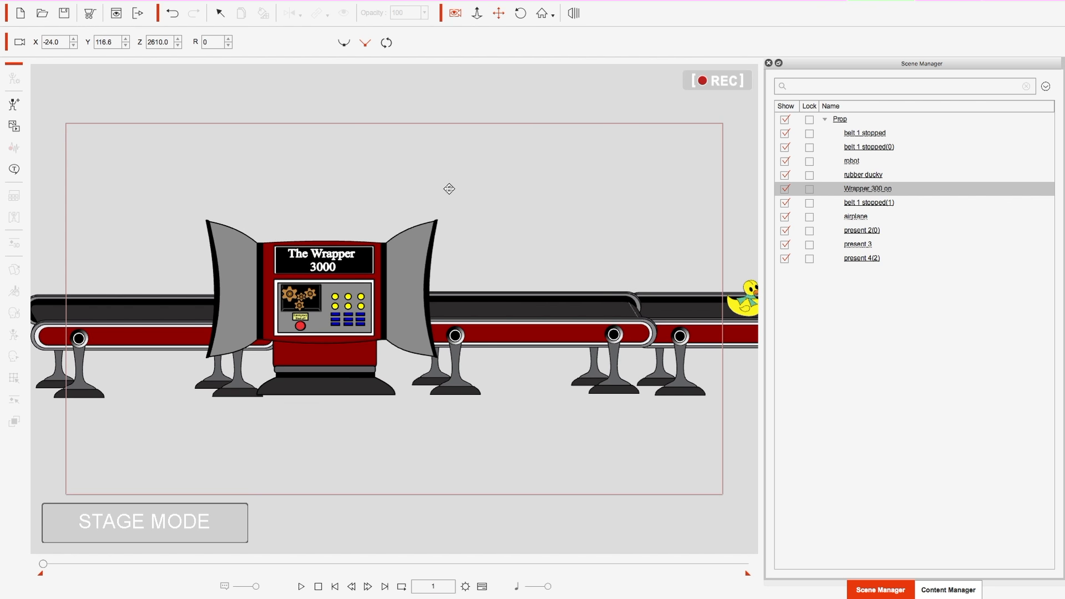
left_click_drag(450, 191, 448, 210)
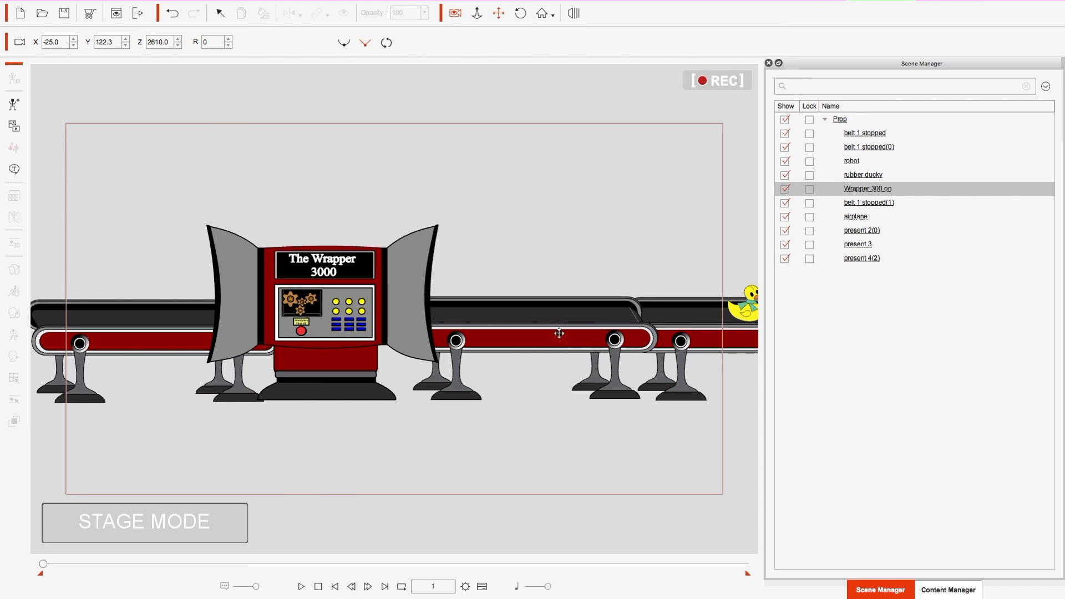
Play the animation through the camera, return to frame 1 and turn off the camera view.
left_click(301, 587)
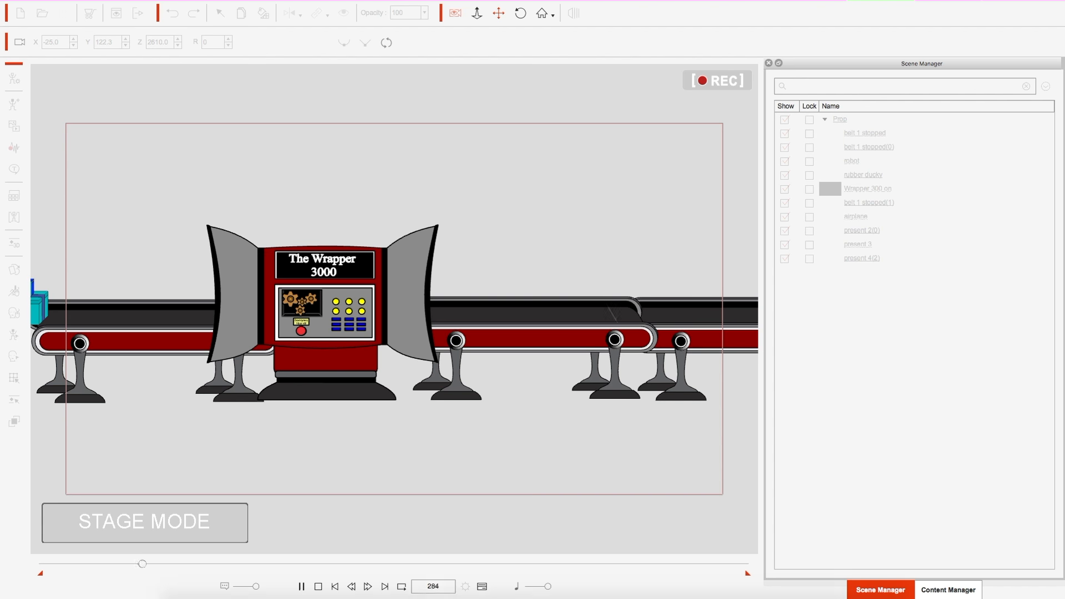
left_click(335, 586)
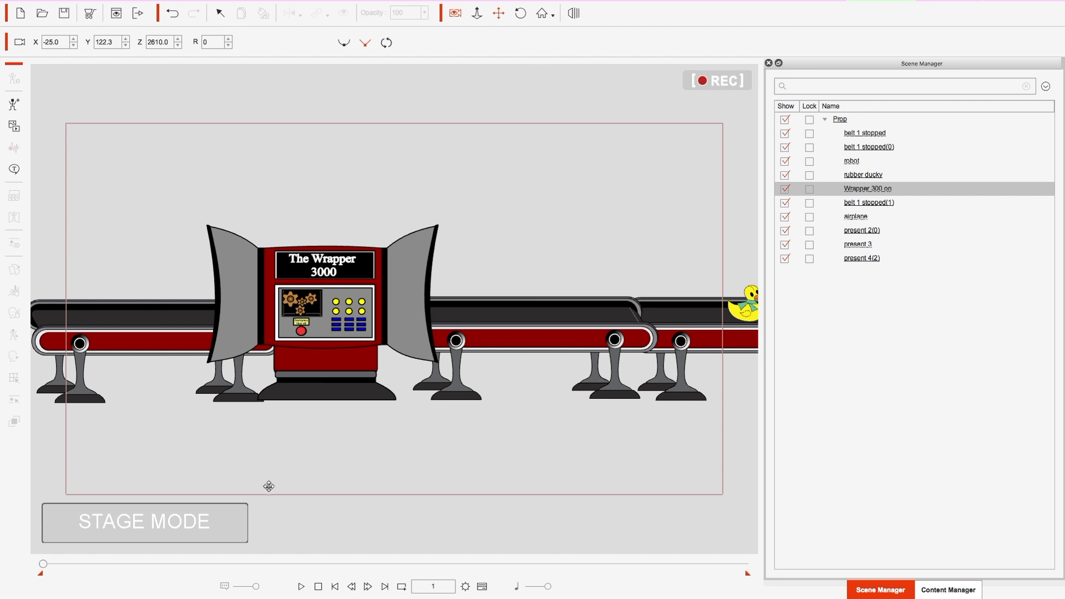
left_click(454, 15)
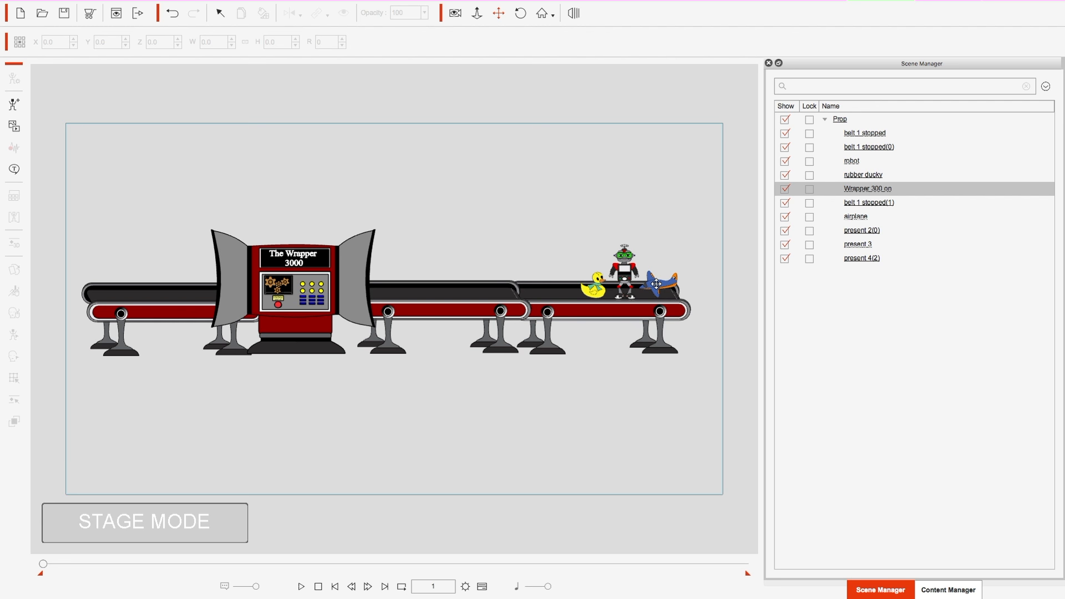
Go to frame 122, select the rubber ducky and open the timeline.
left_click_drag(44, 564, 81, 571)
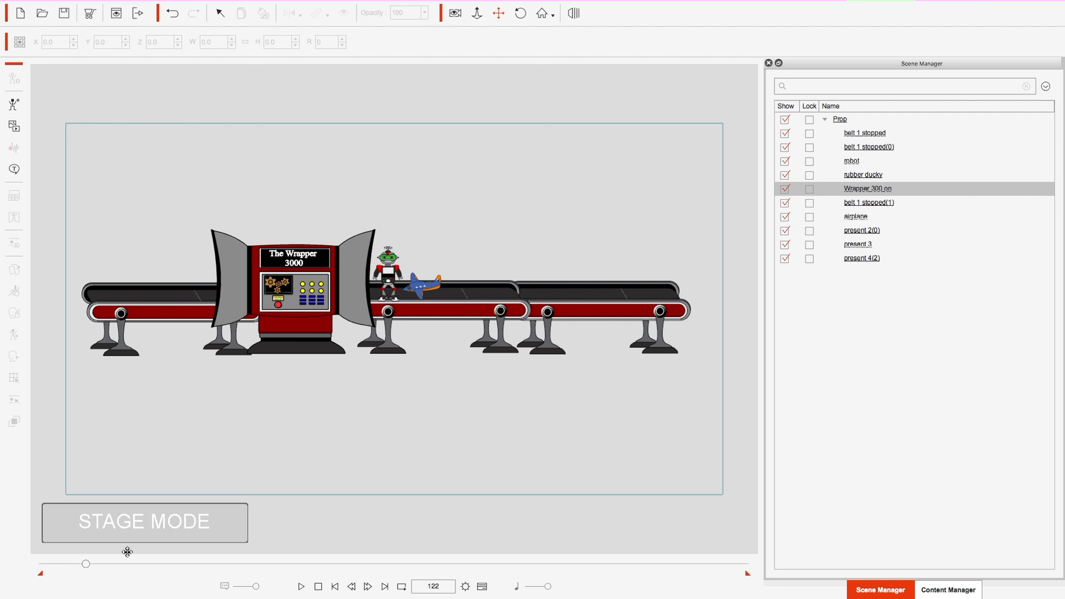
left_click(864, 175)
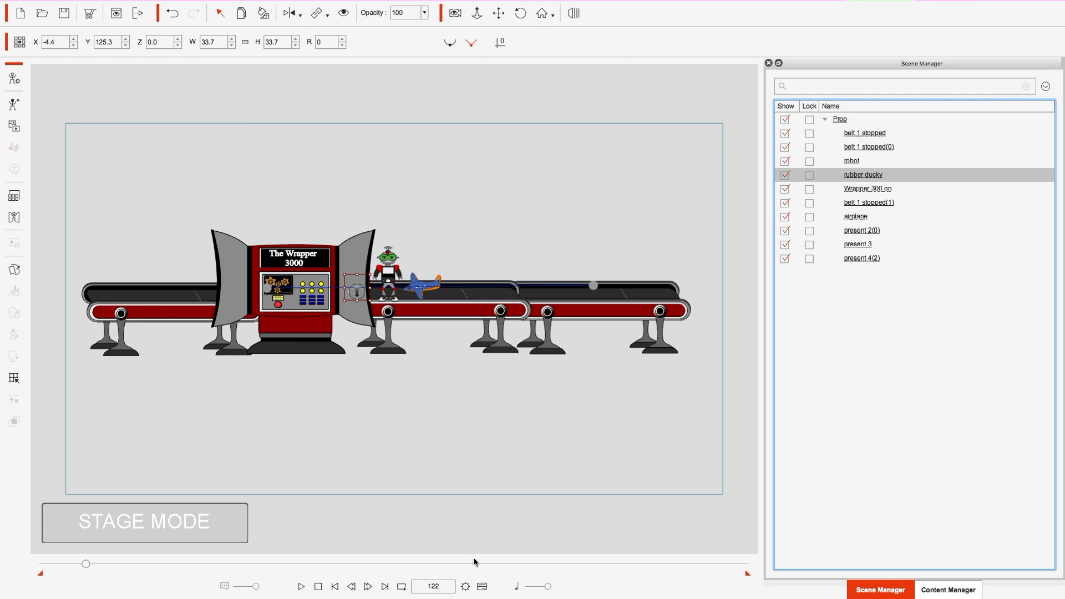
left_click(482, 587)
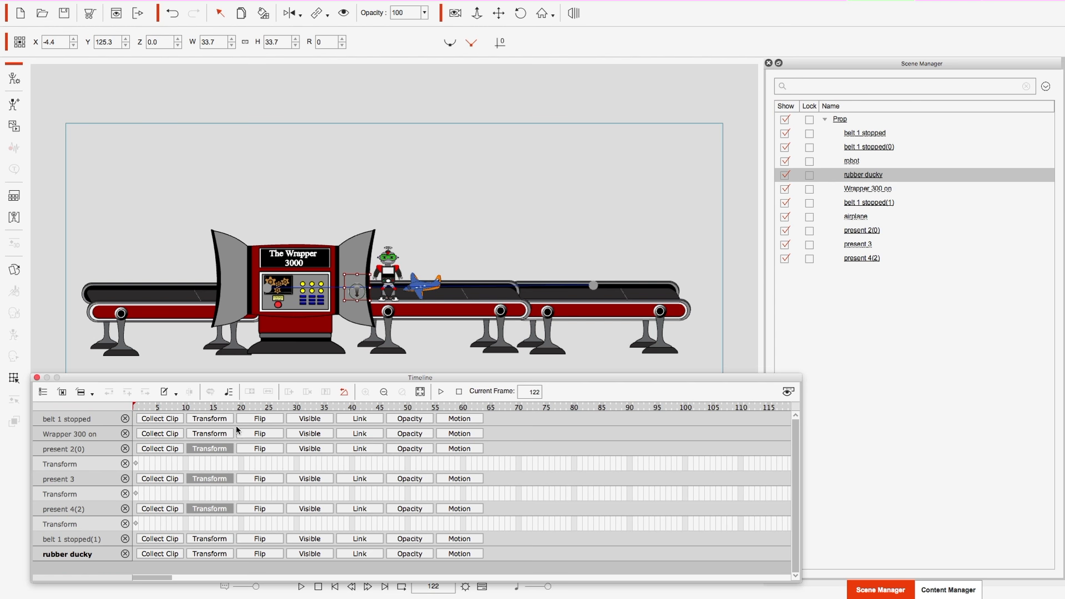
Remove all the listed object tracks from the timeline.
left_click(126, 554)
left_click(125, 539)
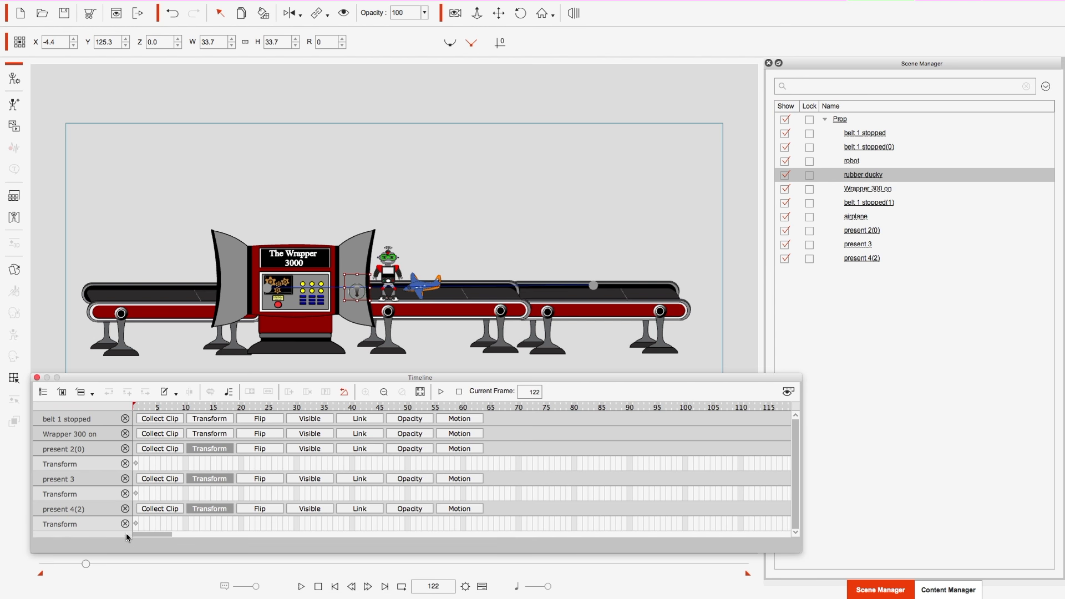
left_click(125, 509)
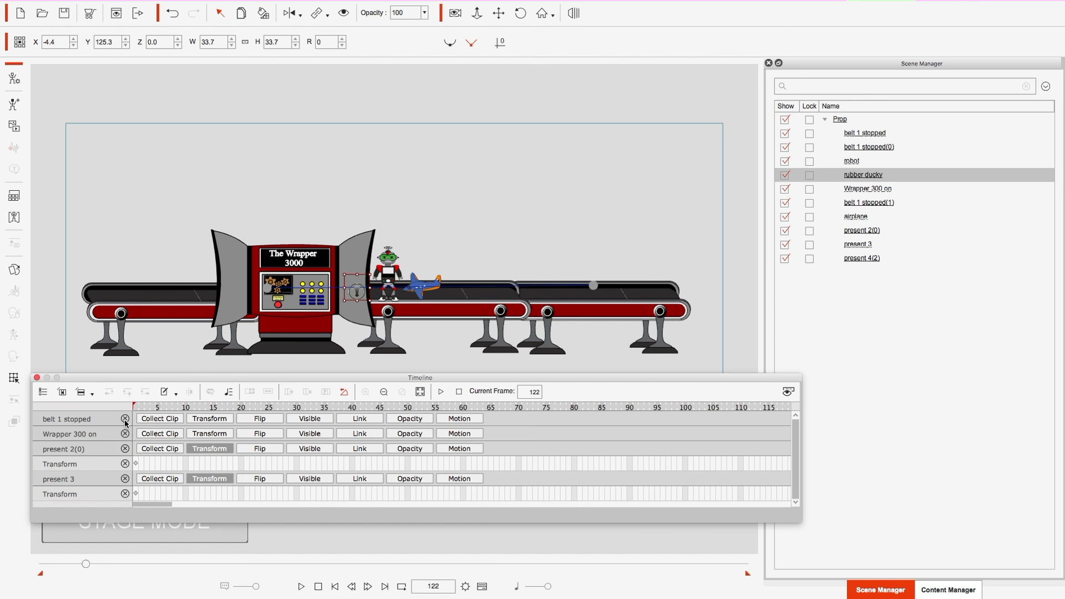
left_click(126, 419)
left_click(125, 434)
left_click(126, 419)
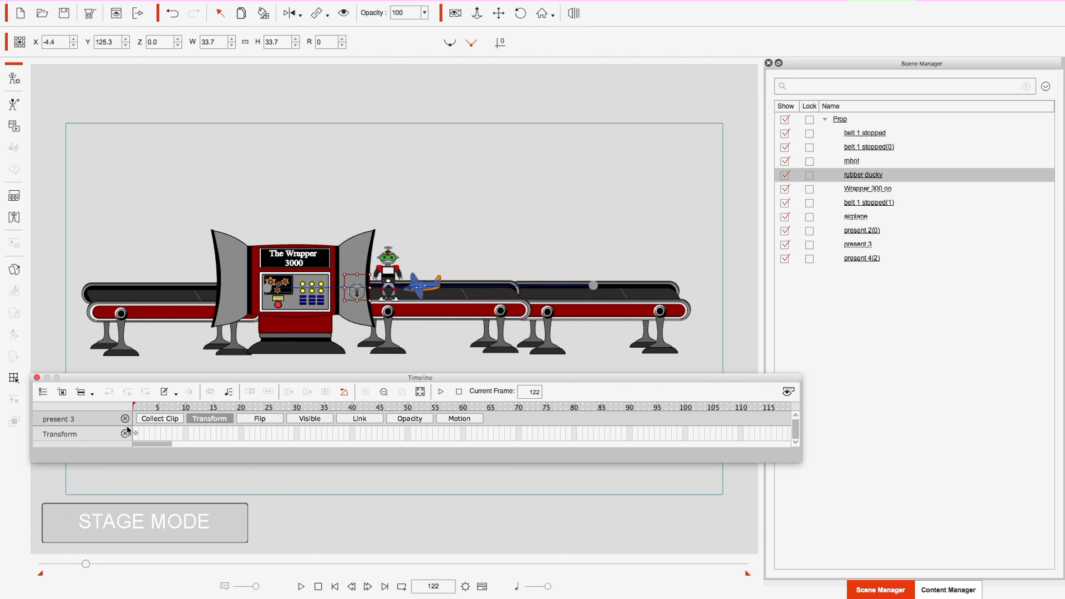
left_click(125, 434)
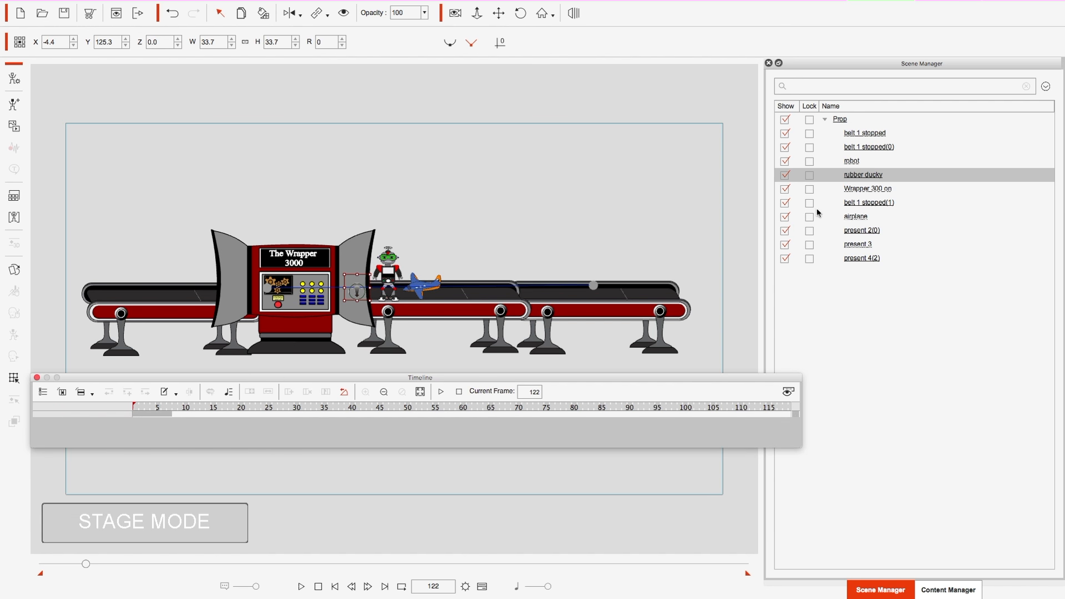
Add the airplane and rubber ducky tracks to the timeline and expand the rubber ducky's opacity track at frame 122.
left_click(863, 218)
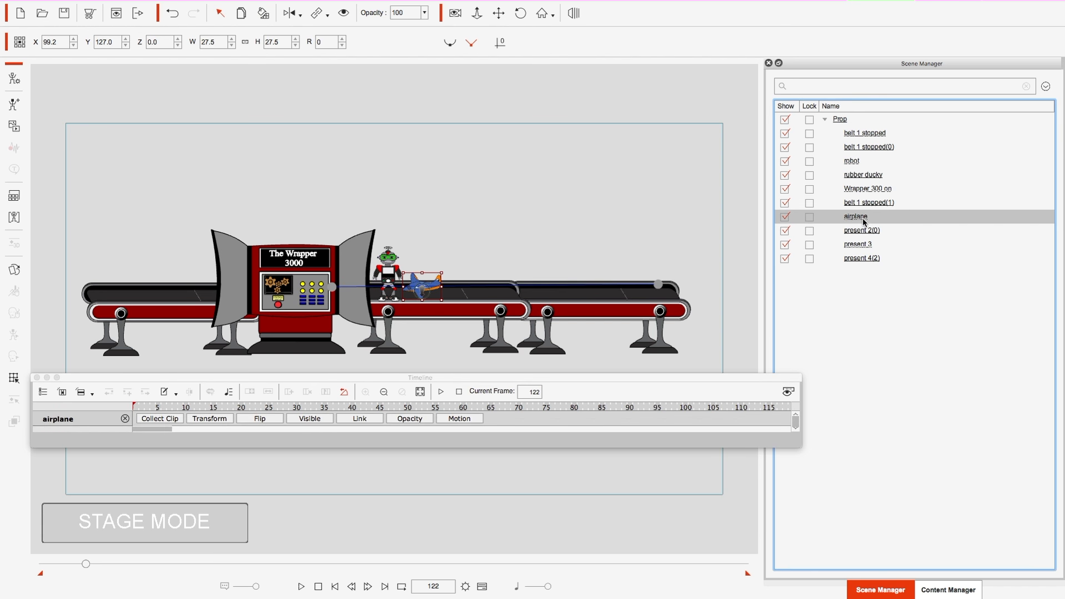
left_click(870, 176)
left_click(399, 434)
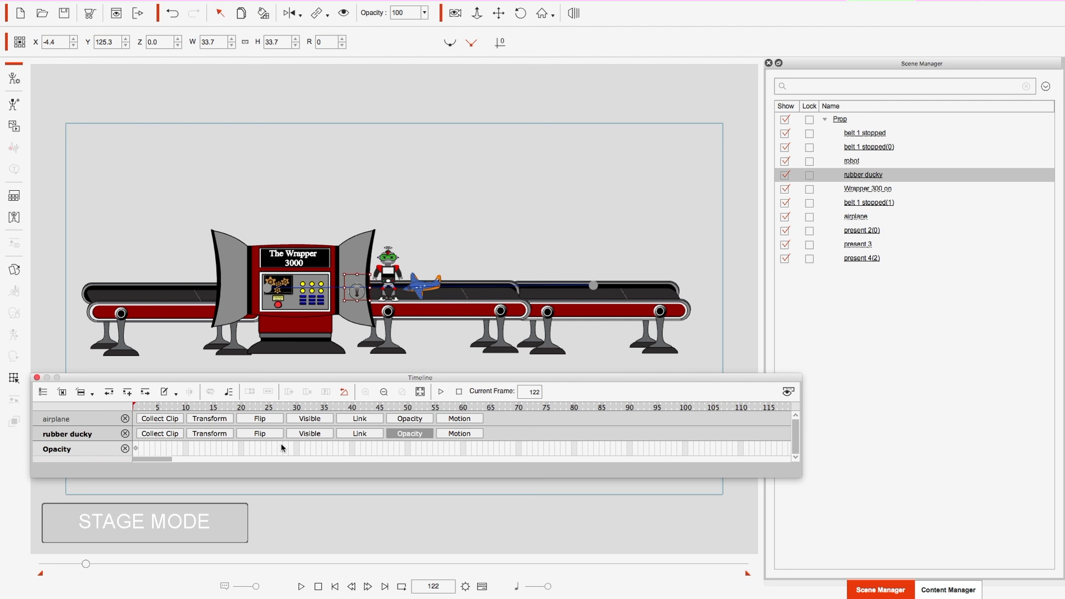
left_click_drag(150, 463, 183, 472)
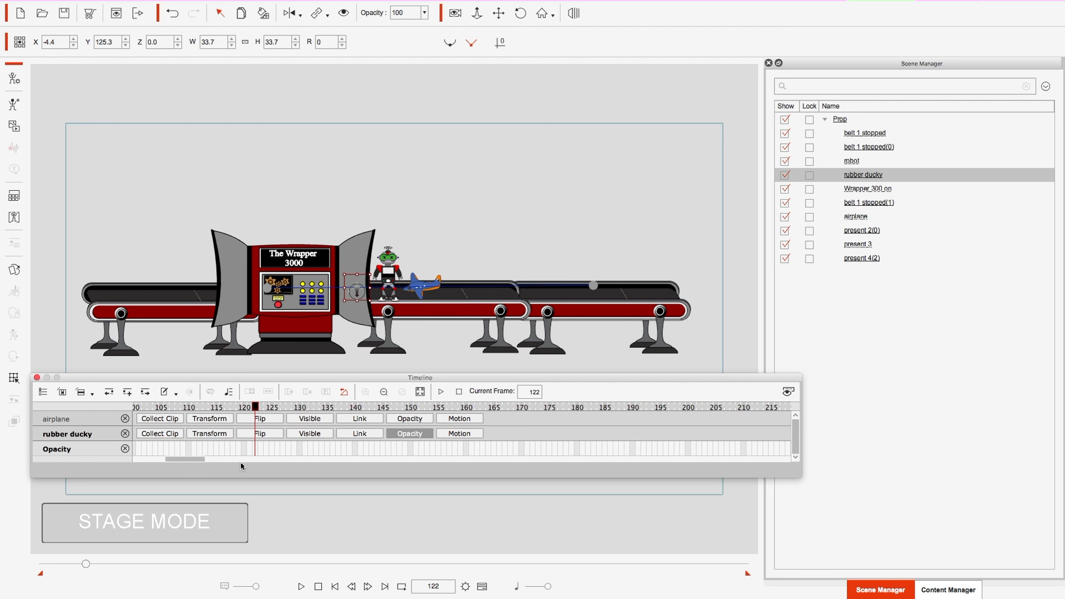
Add rubber ducky opacity keyframes at frames 121 and 122, and set its opacity to 0 at frame 122.
left_click(251, 448)
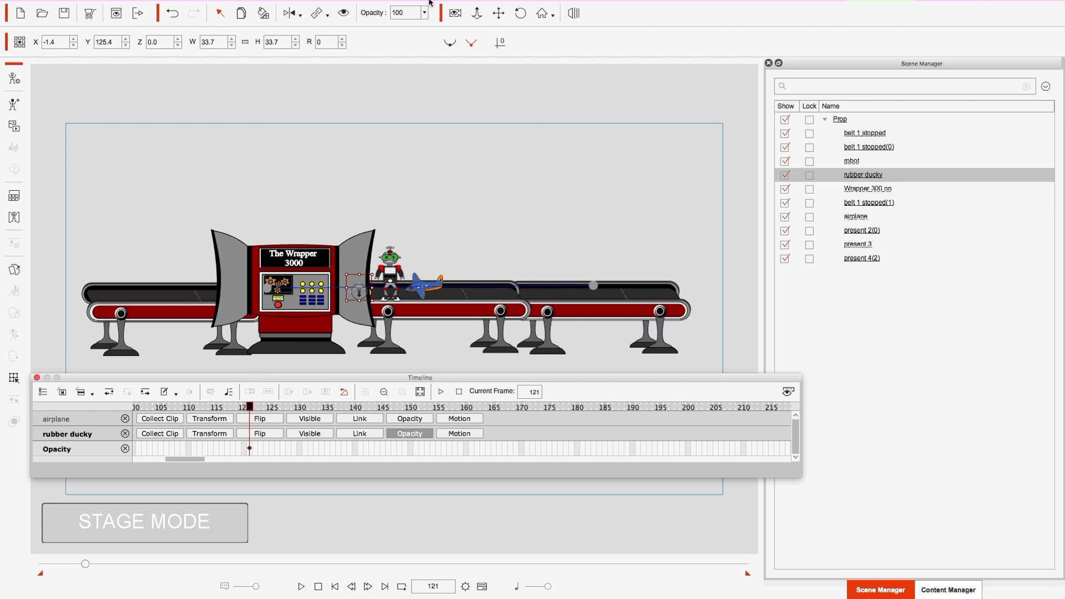
left_click(256, 449)
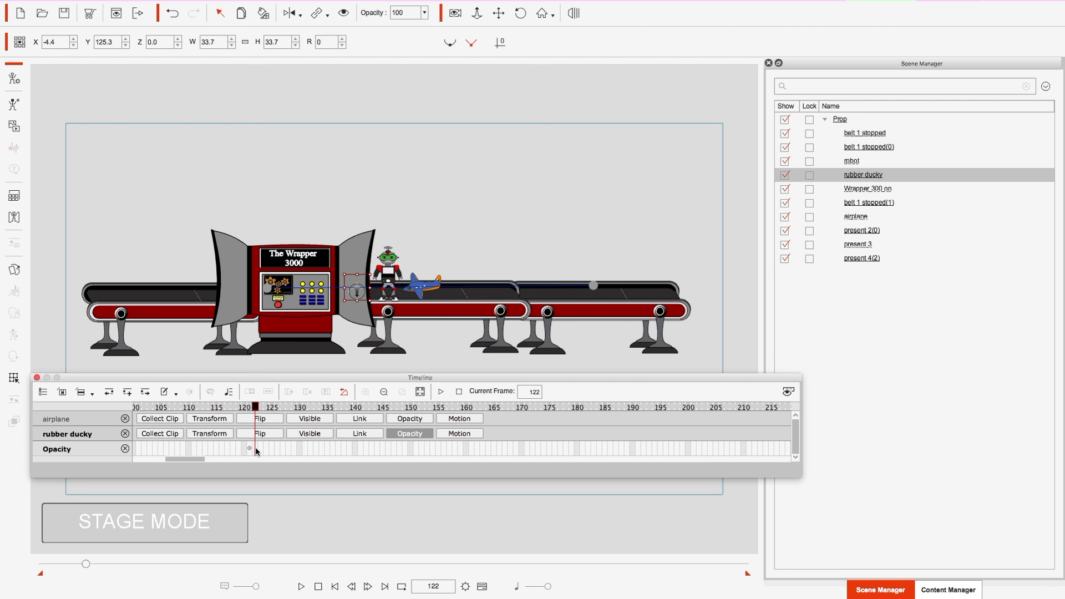
double_click(256, 449)
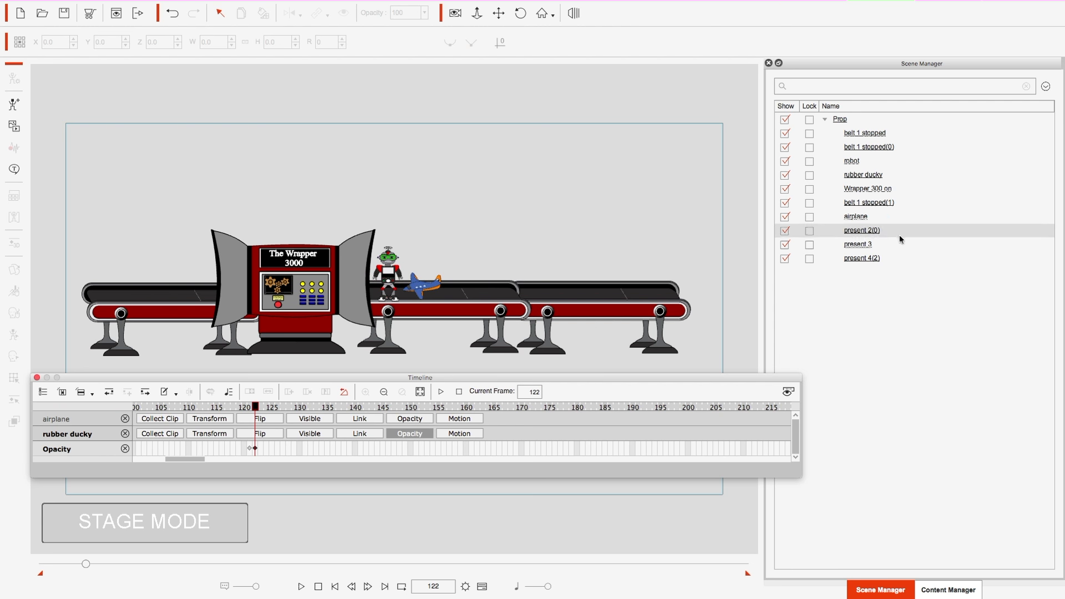
left_click(860, 175)
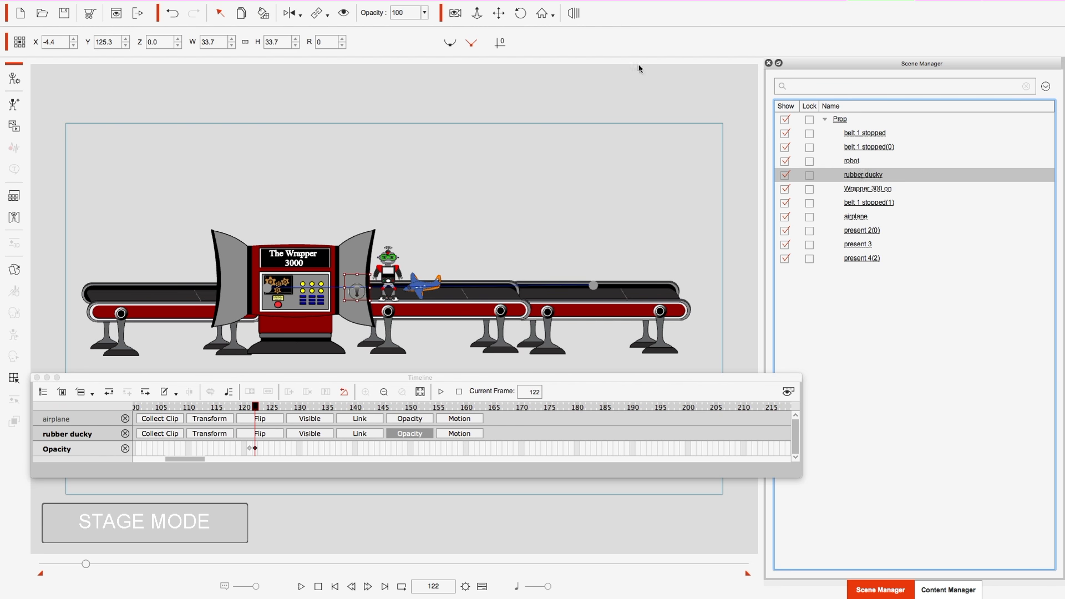
left_click(425, 14)
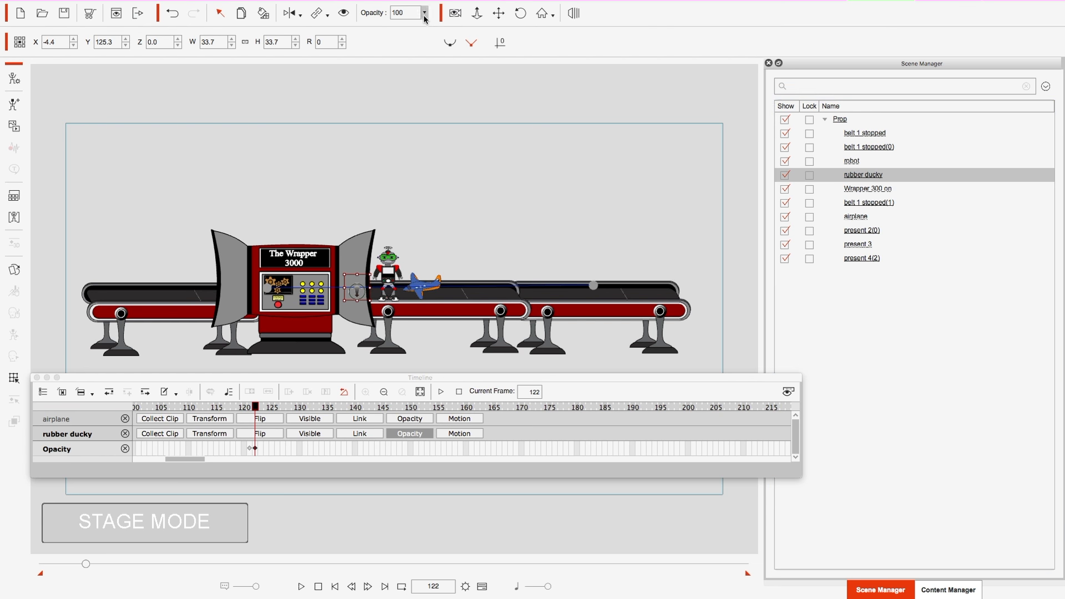
left_click_drag(430, 24, 348, 38)
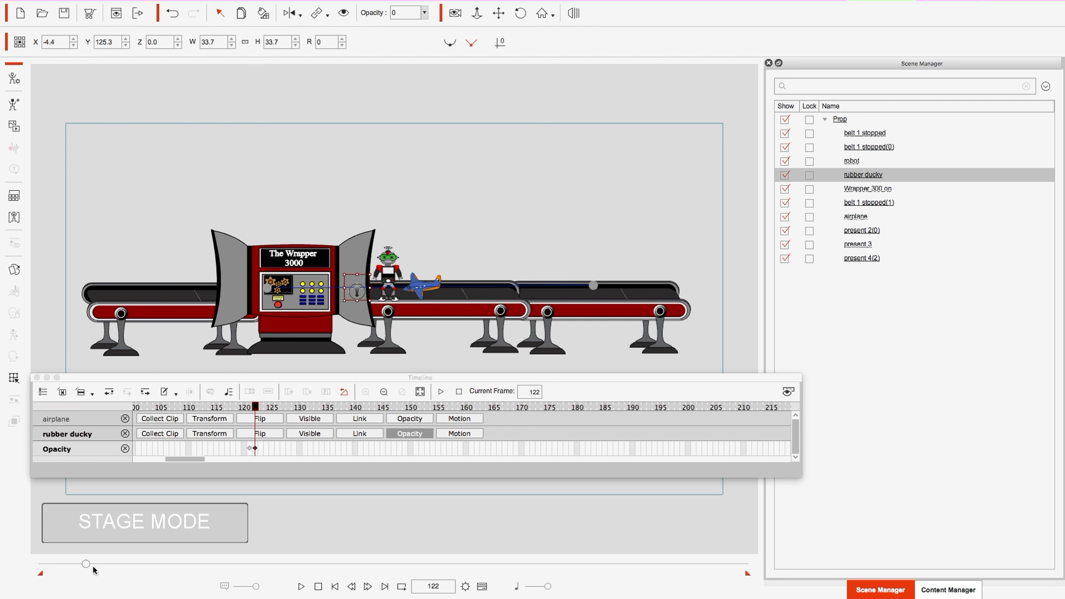
Add the robot's opacity track to the timeline at frame 140 and place opacity keyframes at frames 139 and 140.
left_click_drag(88, 564, 88, 564)
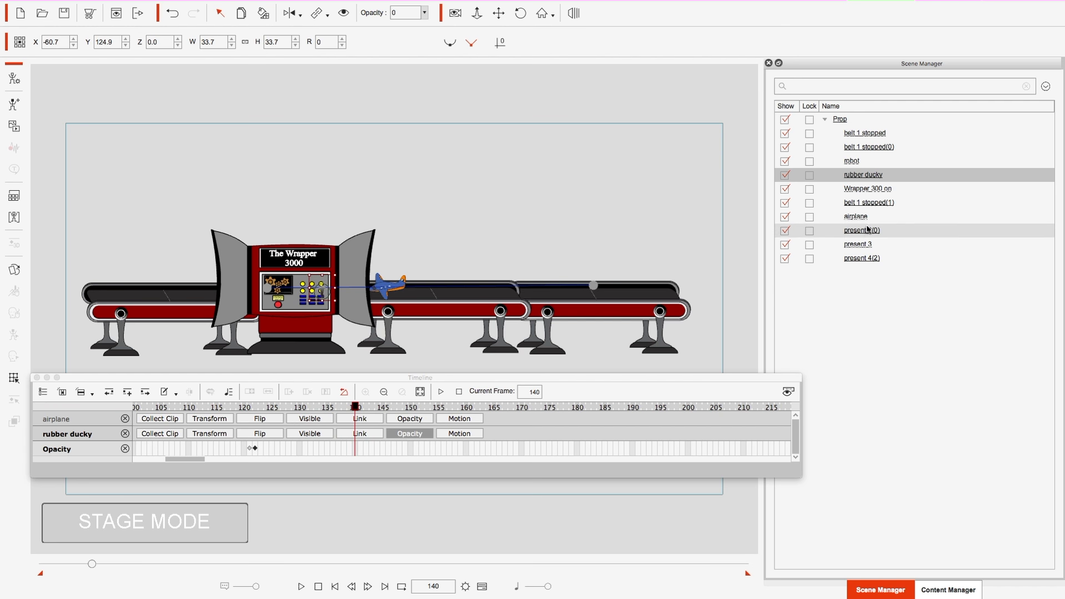
left_click(857, 162)
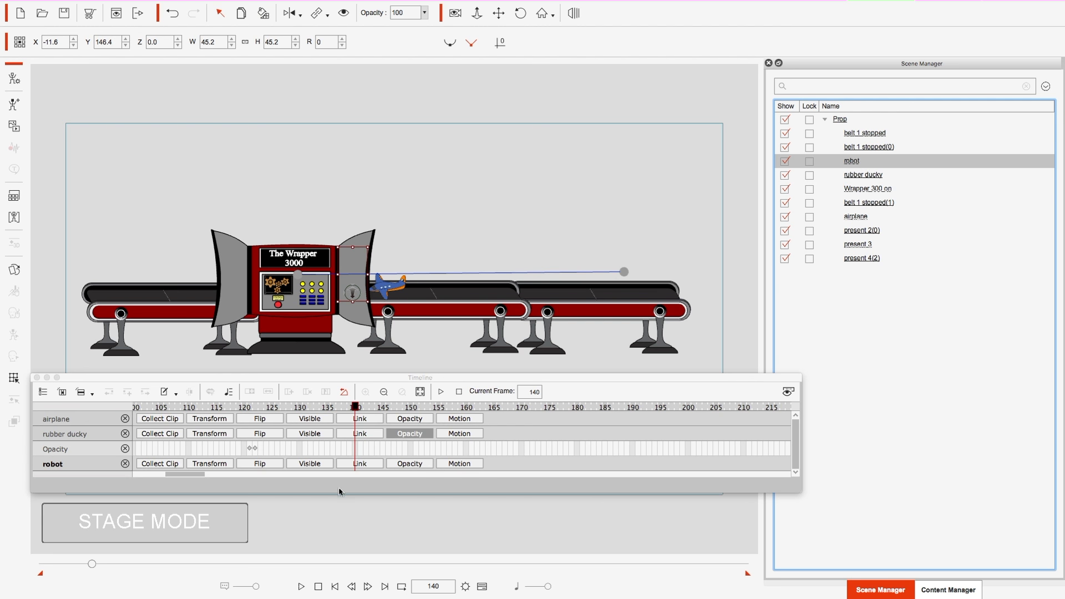
left_click(405, 464)
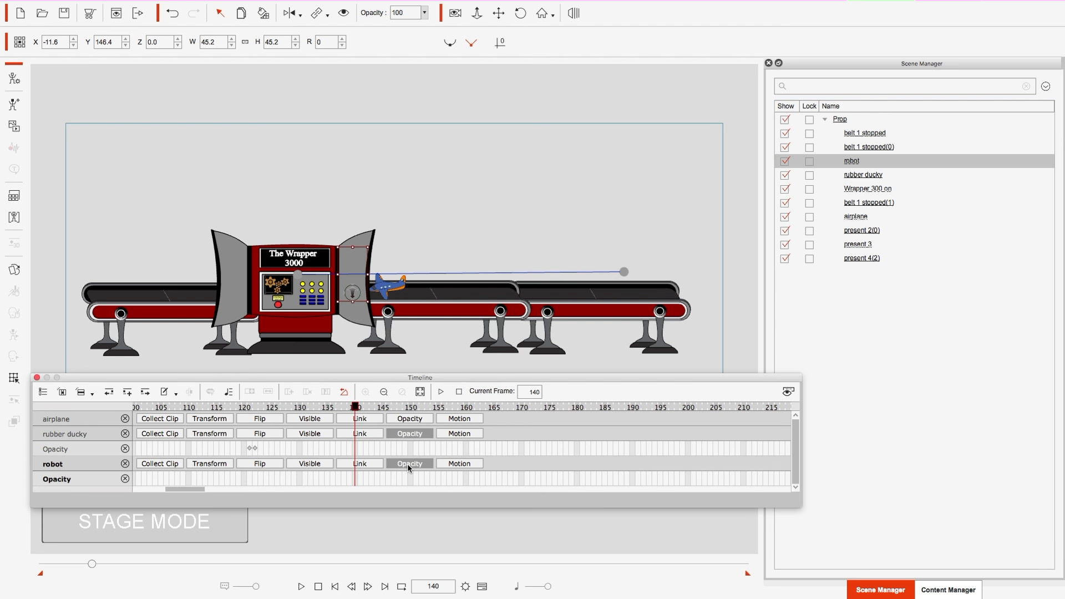
left_click(348, 478)
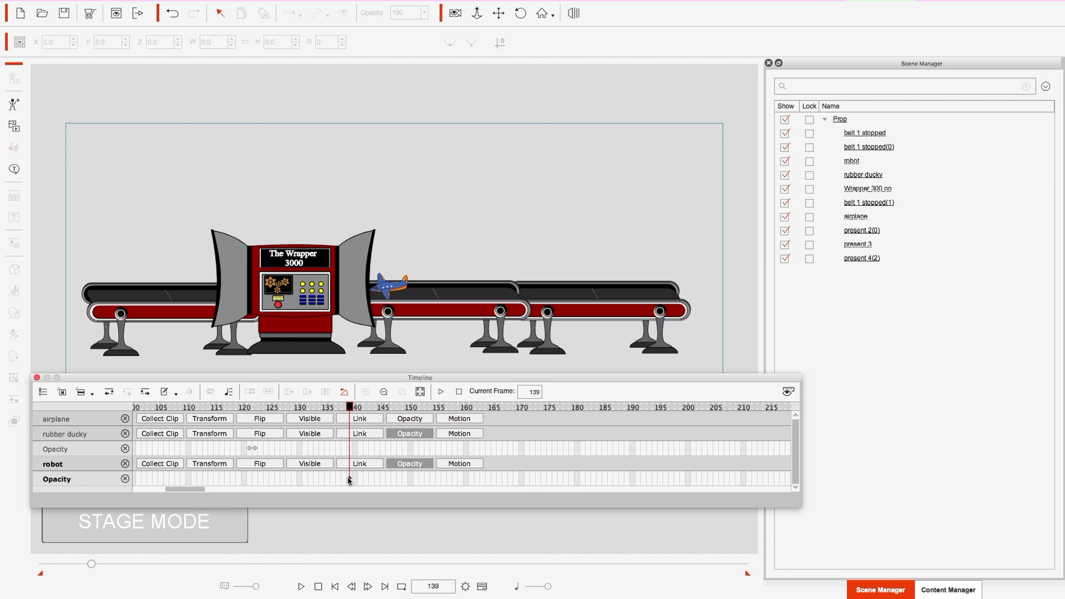
left_click(349, 478)
left_click(356, 479)
left_click(356, 479)
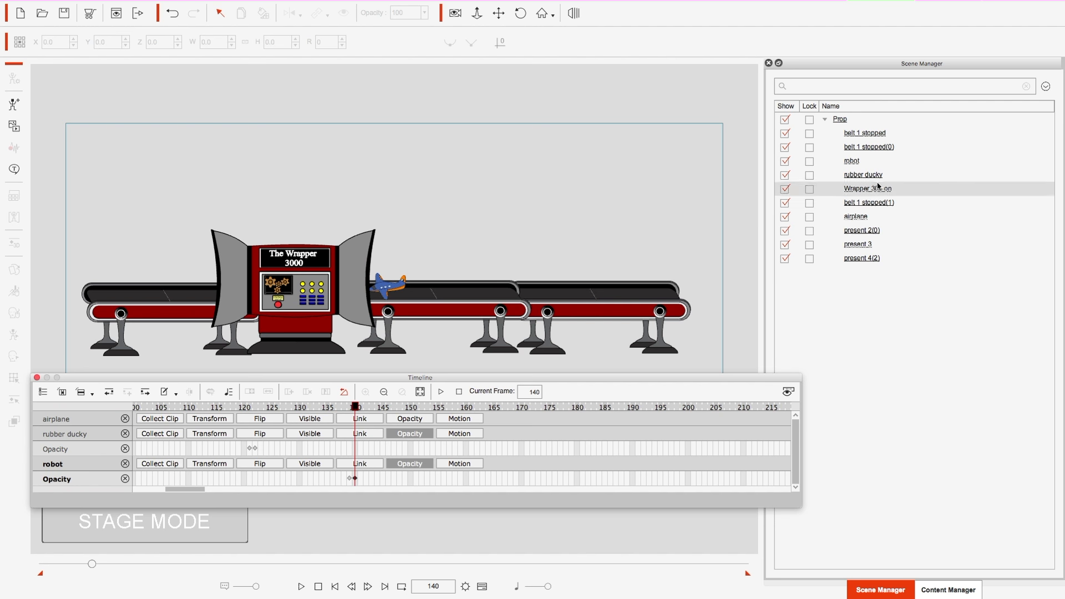
Set the robot's opacity to 0 at frame 140 and close the timeline.
left_click(852, 161)
left_click(425, 14)
left_click(344, 13)
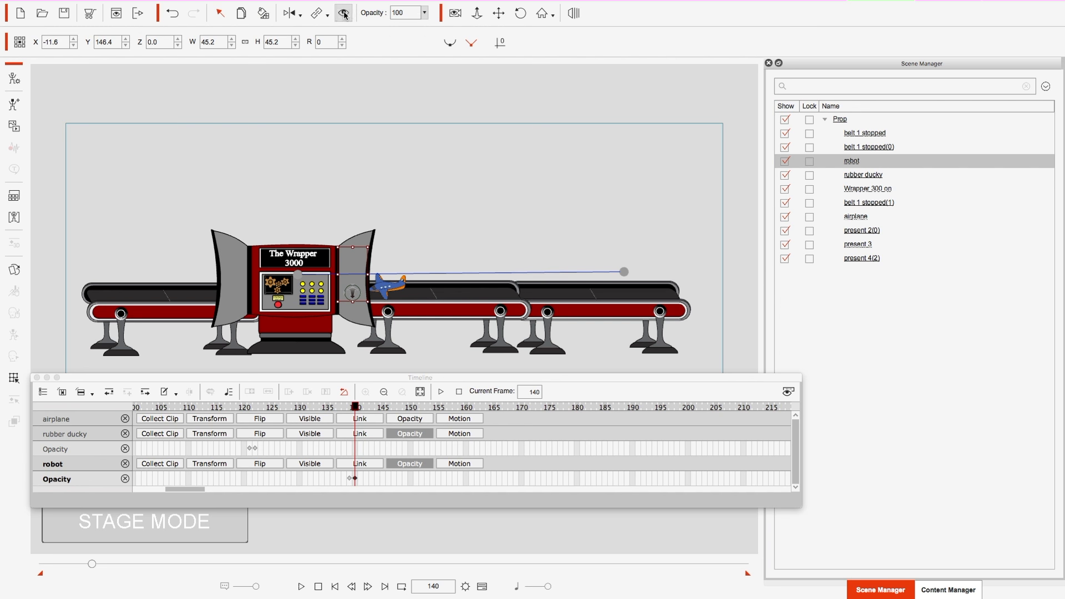
left_click(344, 13)
left_click(425, 13)
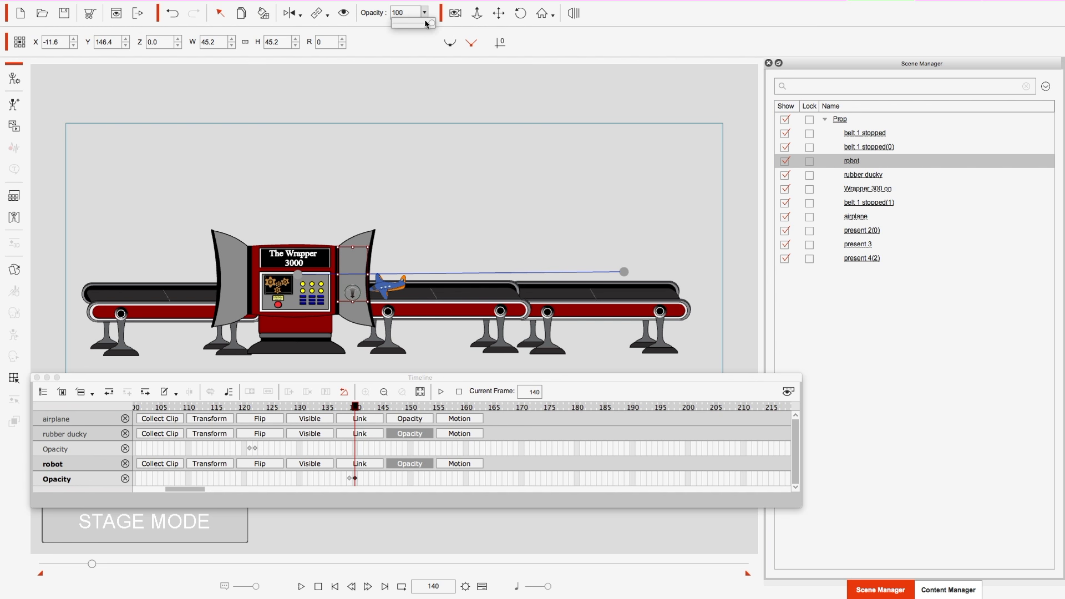
left_click_drag(432, 25, 328, 27)
left_click(37, 378)
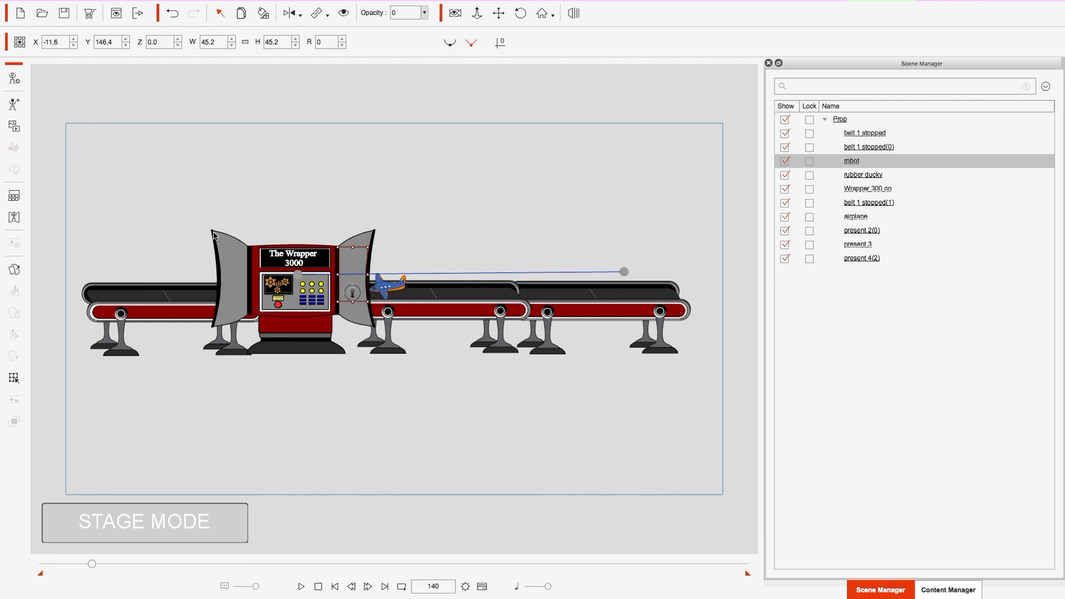
Clear the selection, play the animation from frame 1 in the stage view and stop it.
left_click(209, 182)
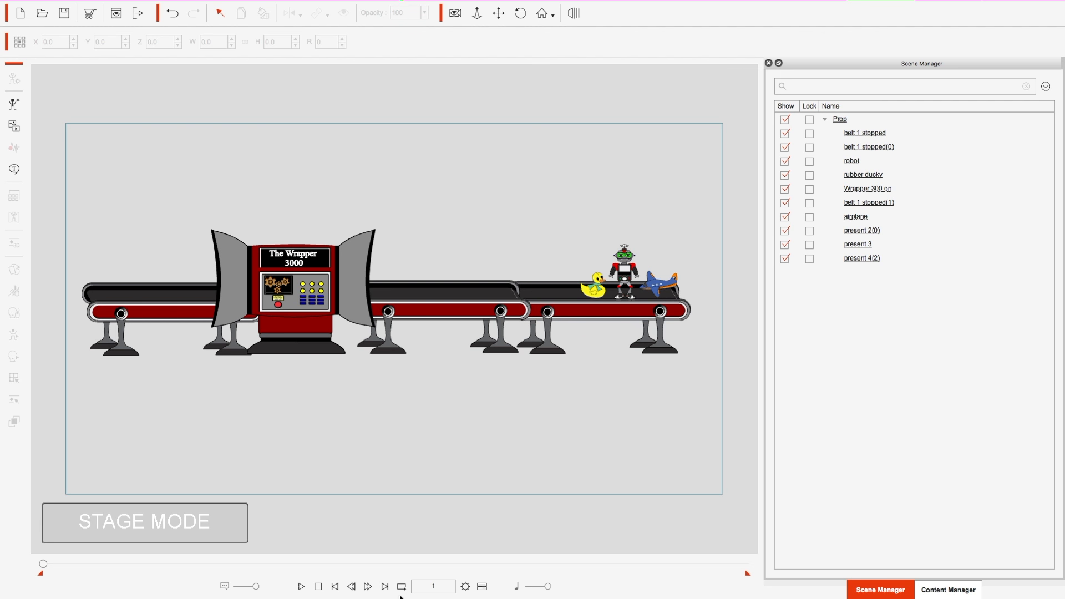
left_click(301, 586)
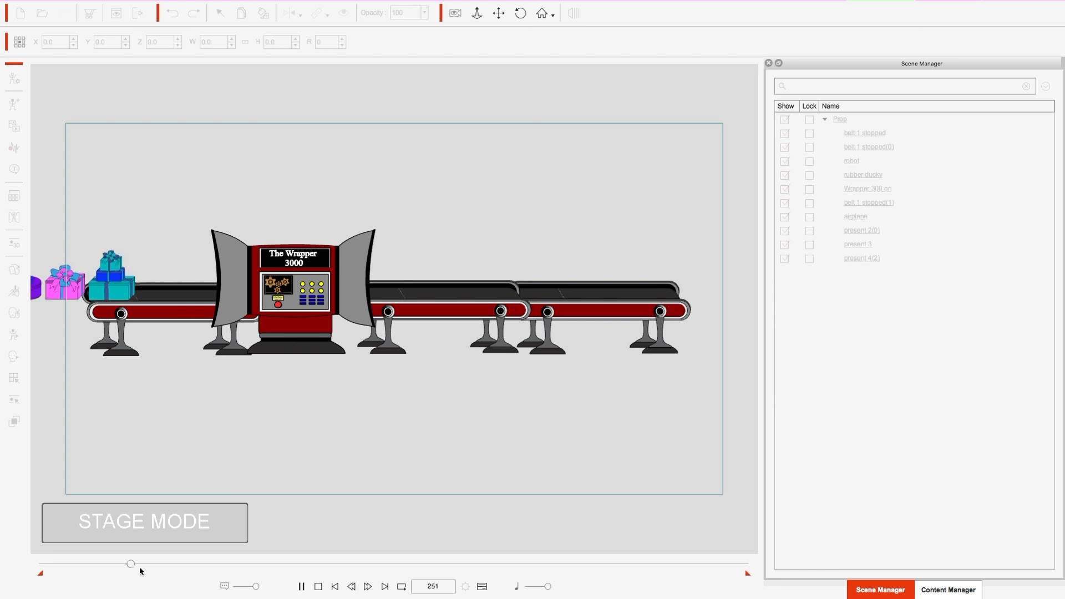
left_click(318, 586)
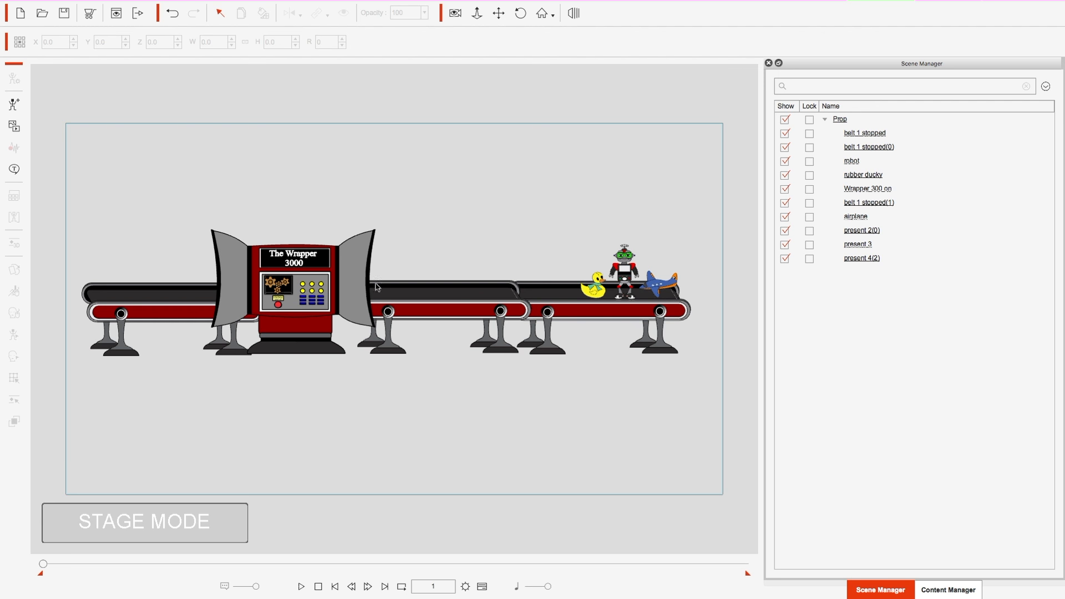
Pick the second wrapper image for the Wrapper 3000 in the Sprite Editor at frame 1 and play back the animation.
left_click(291, 288)
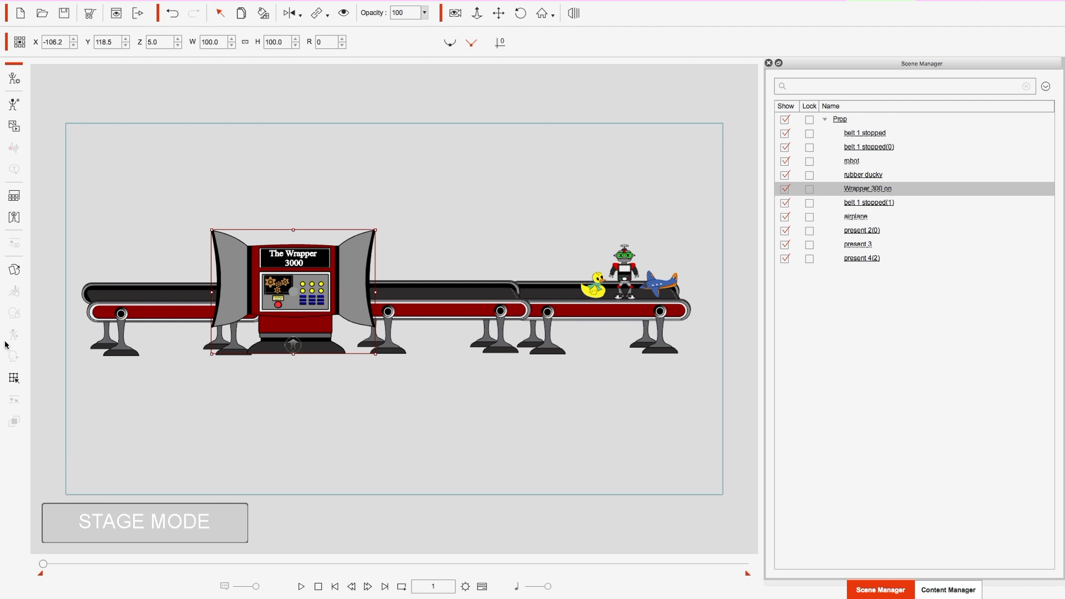
left_click(13, 269)
left_click(211, 145)
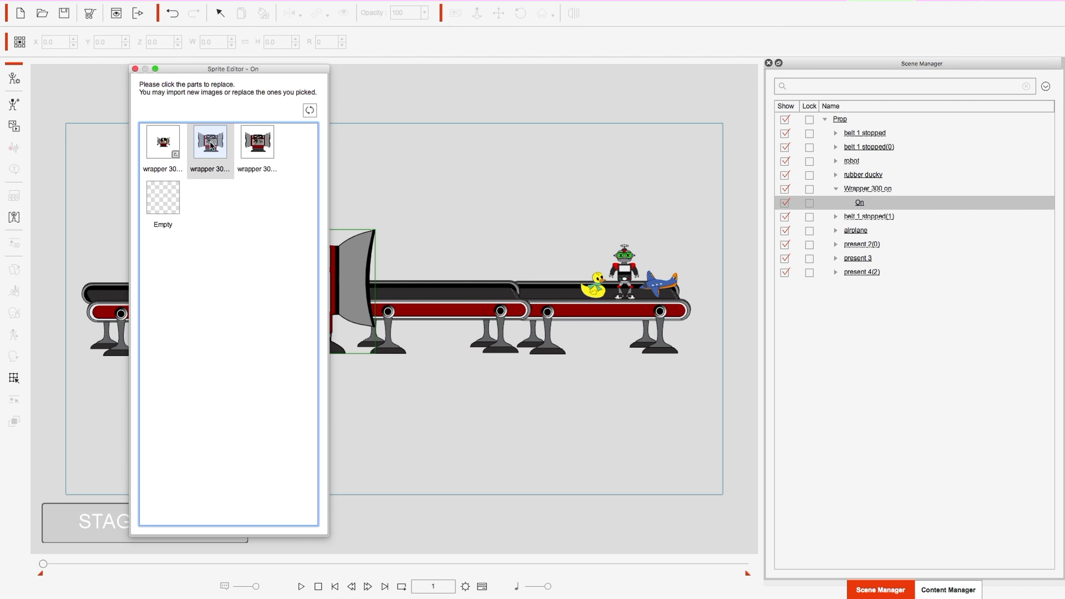
left_click(137, 69)
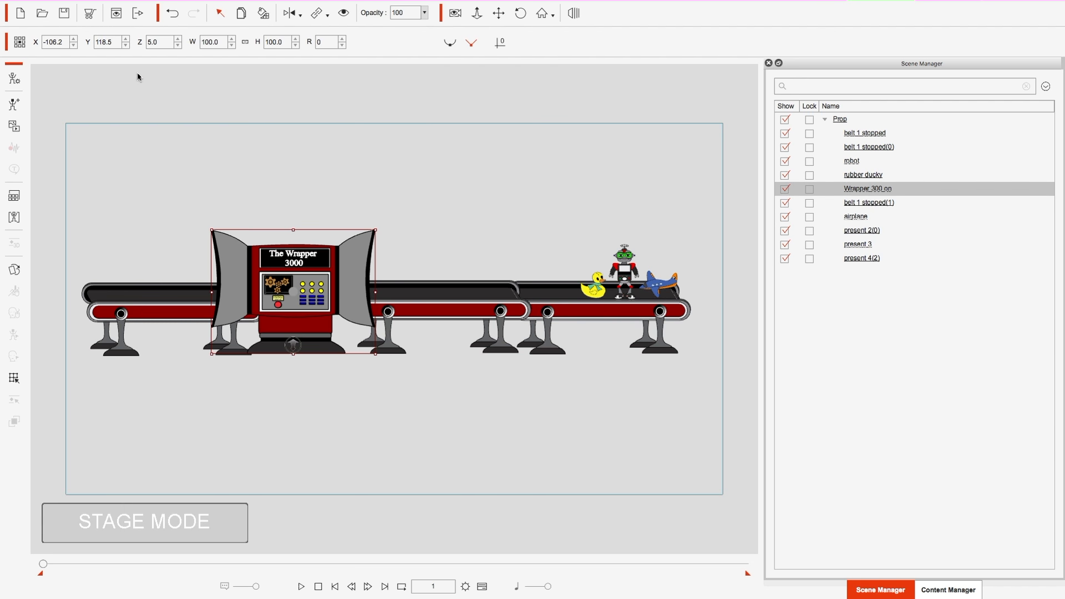
left_click(301, 587)
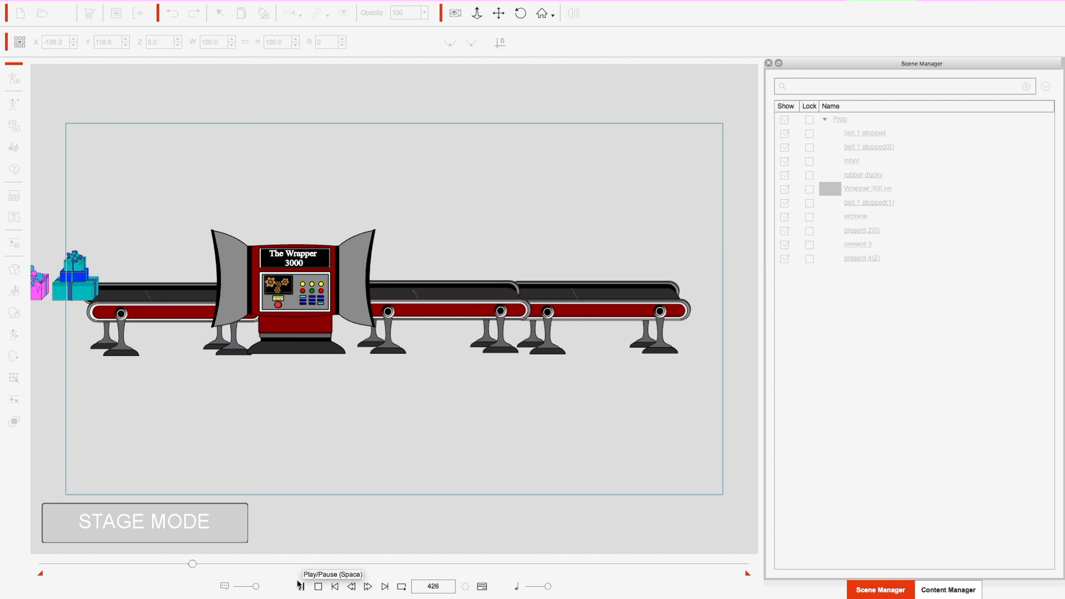
left_click(321, 587)
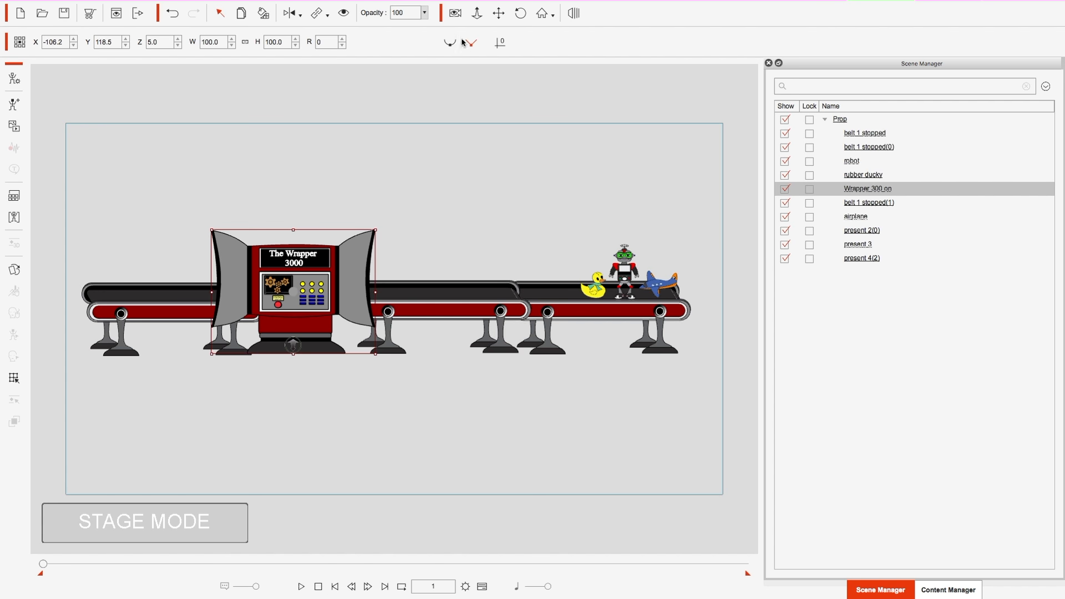
Turn on the camera view, deselect the Wrapper 3000 and play the animation through the camera.
left_click(460, 12)
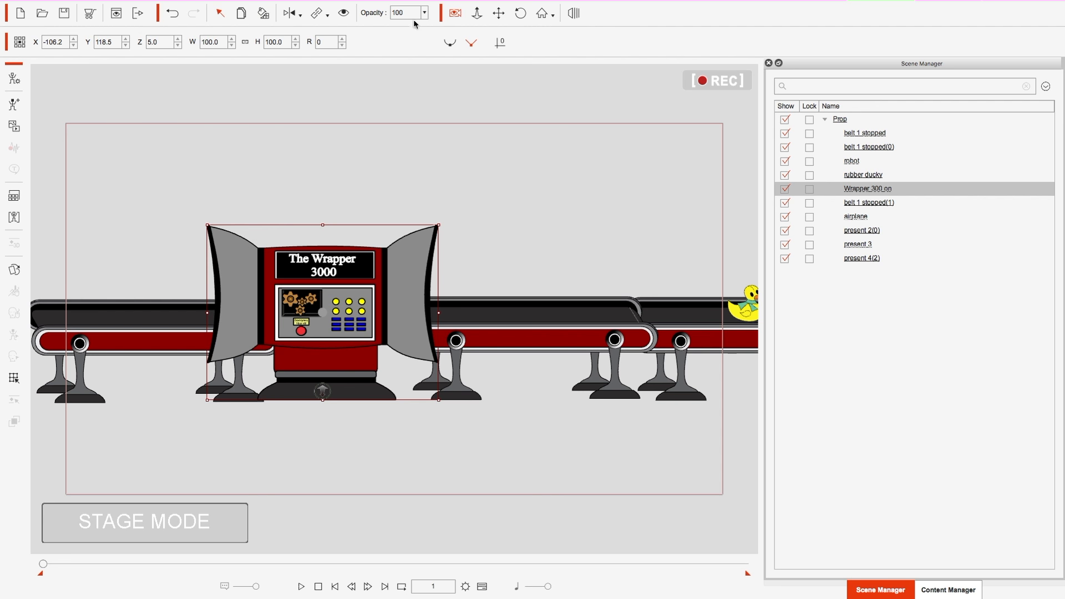
left_click(440, 176)
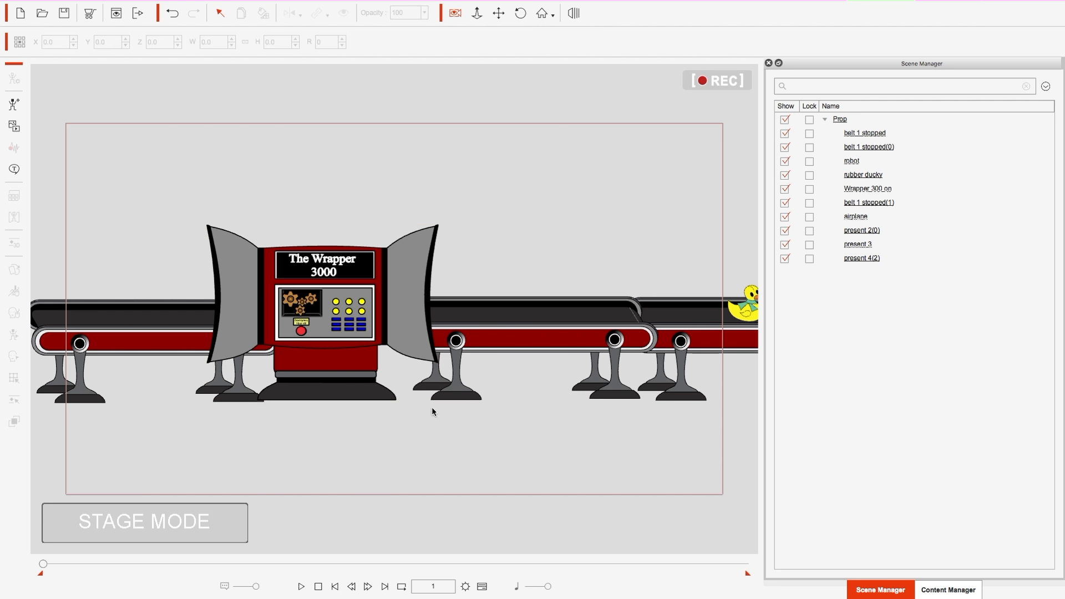
left_click(300, 586)
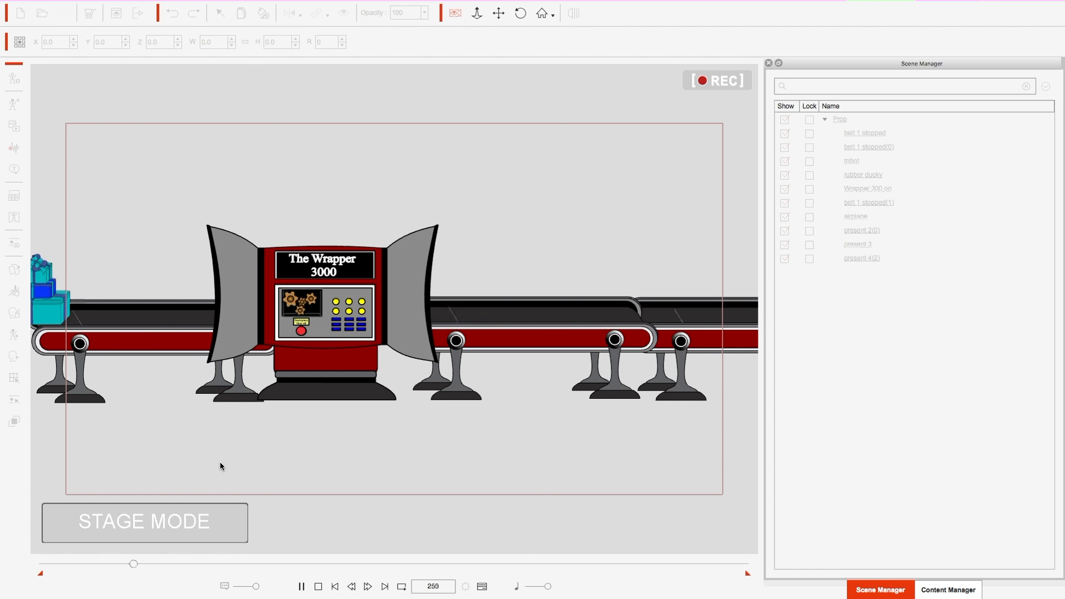
mouse_move(467, 3)
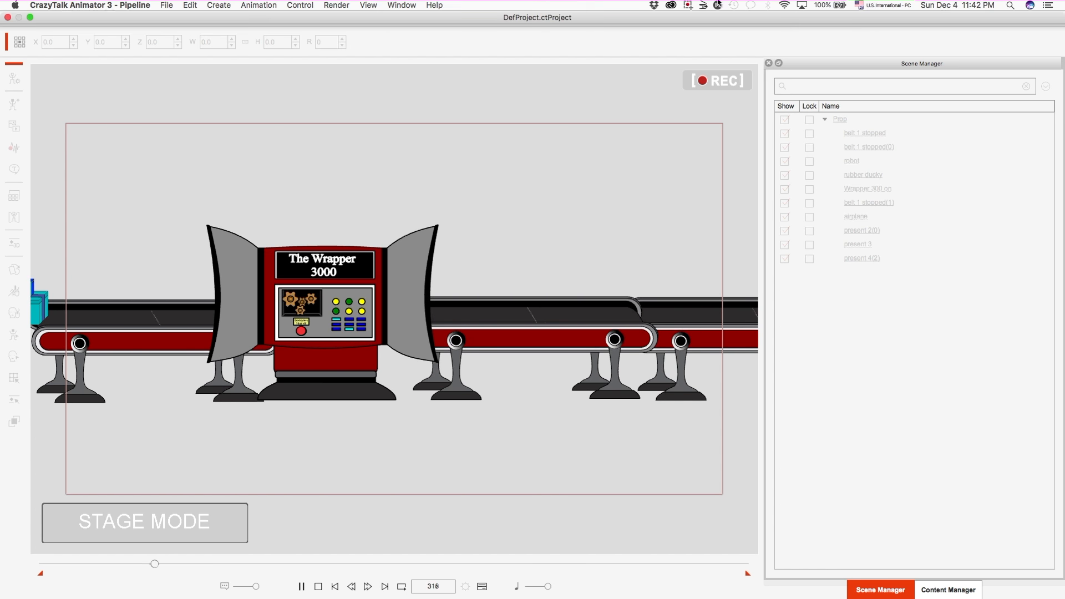